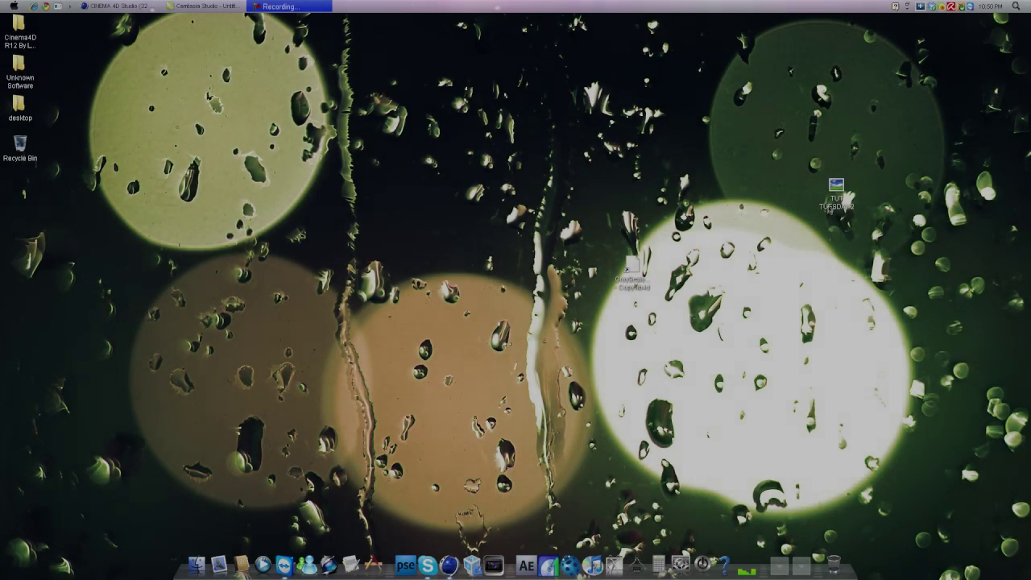
- View the TUT TUESDAY 2 reference image of the finished cube cluster, and close it
right_click(829, 206)
click(852, 241)
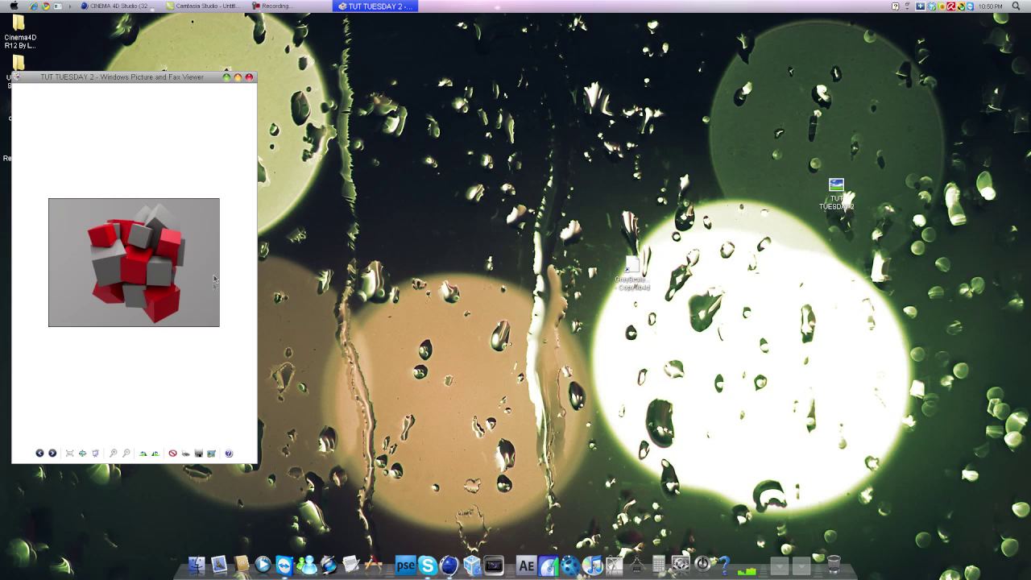
click(249, 77)
- Switch to CINEMA 4D and create a new empty project
click(119, 7)
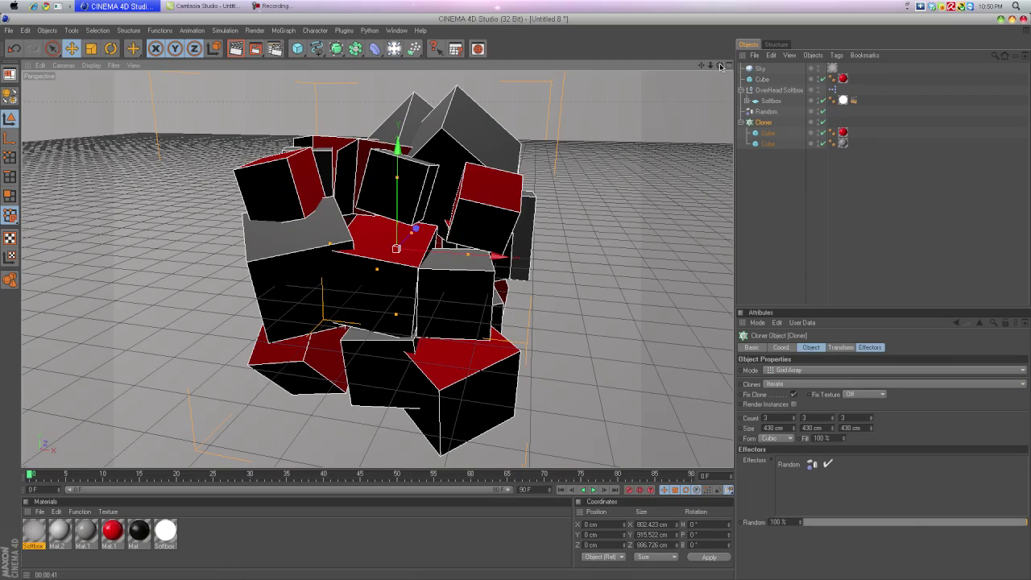
mouse_move(719, 65)
mouse_down()
mouse_move(813, 74)
mouse_move(714, 79)
mouse_up()
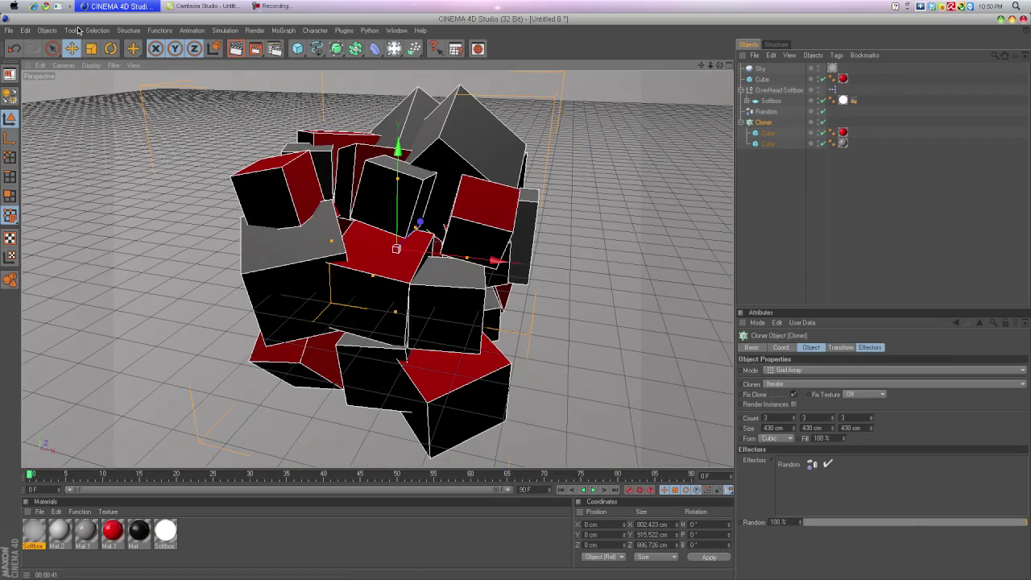
click(10, 31)
click(24, 42)
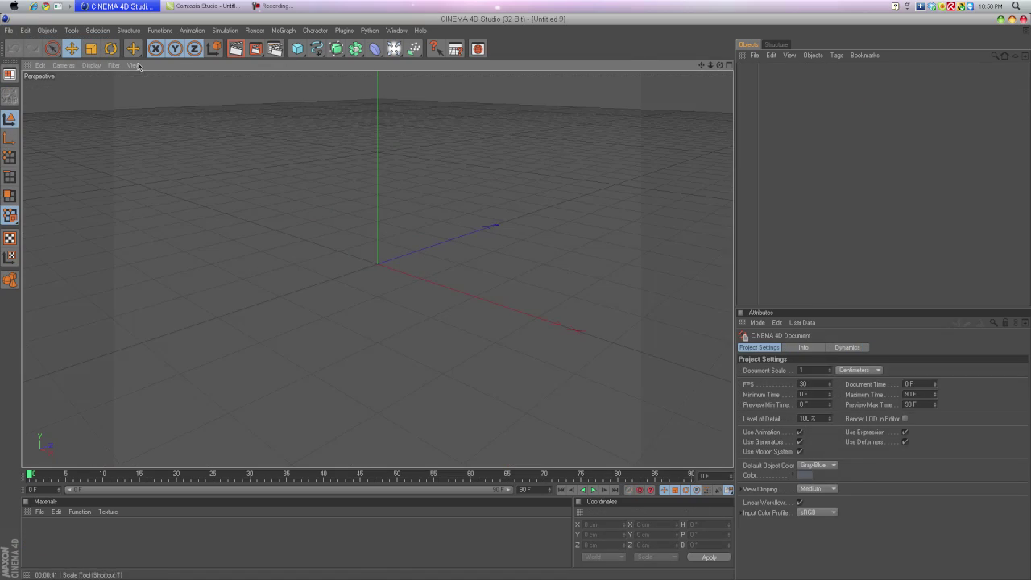
- Add a cube and raise it along the Y axis to about 165 cm
scroll(497, 350, down, 3)
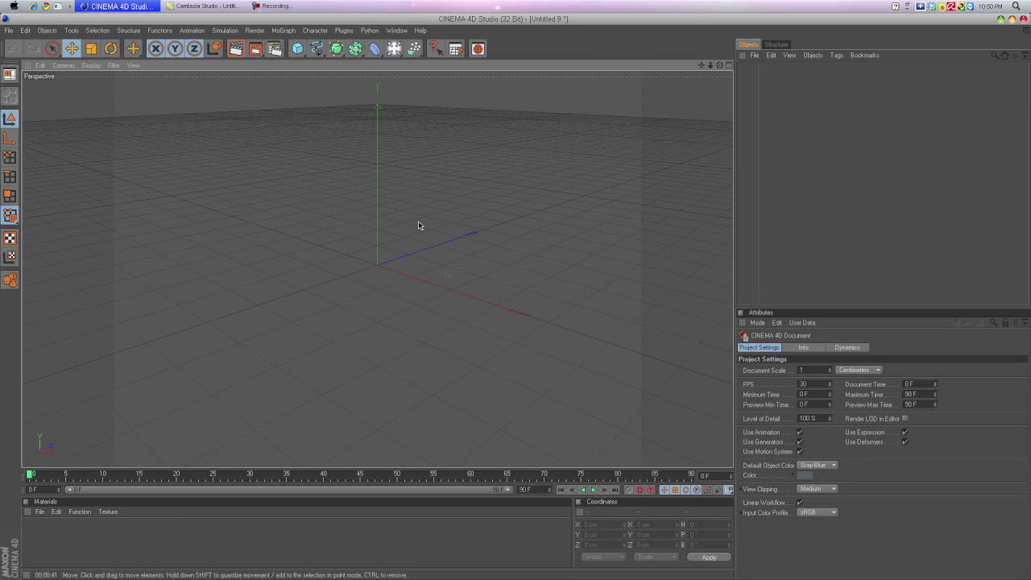
drag(297, 48, 322, 57)
drag(381, 168, 376, 95)
scroll(697, 99, down, 2)
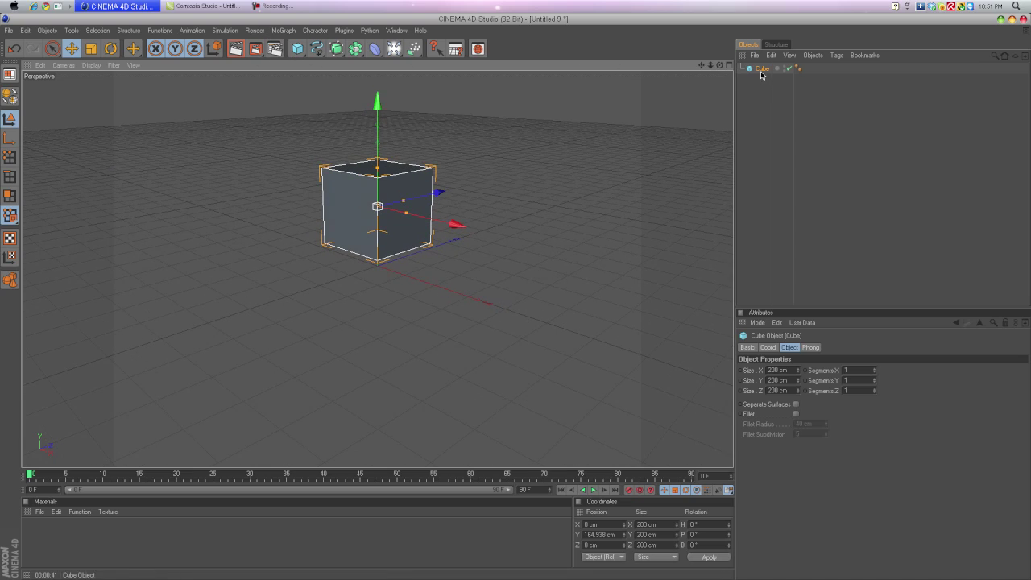
- Add a MoGraph Cloner, make the cube its child, and select the cloner
click(294, 30)
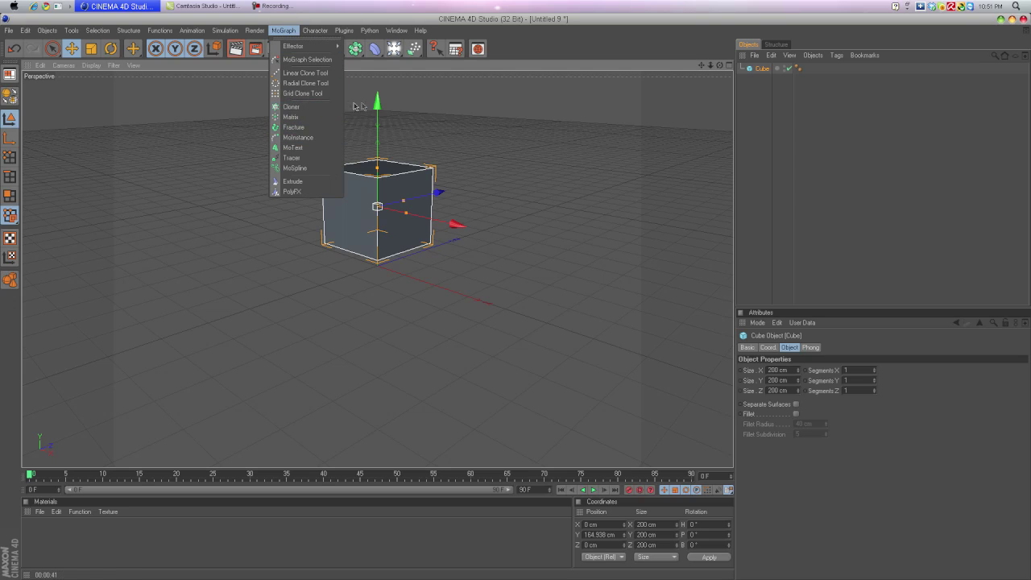
click(294, 106)
click(763, 79)
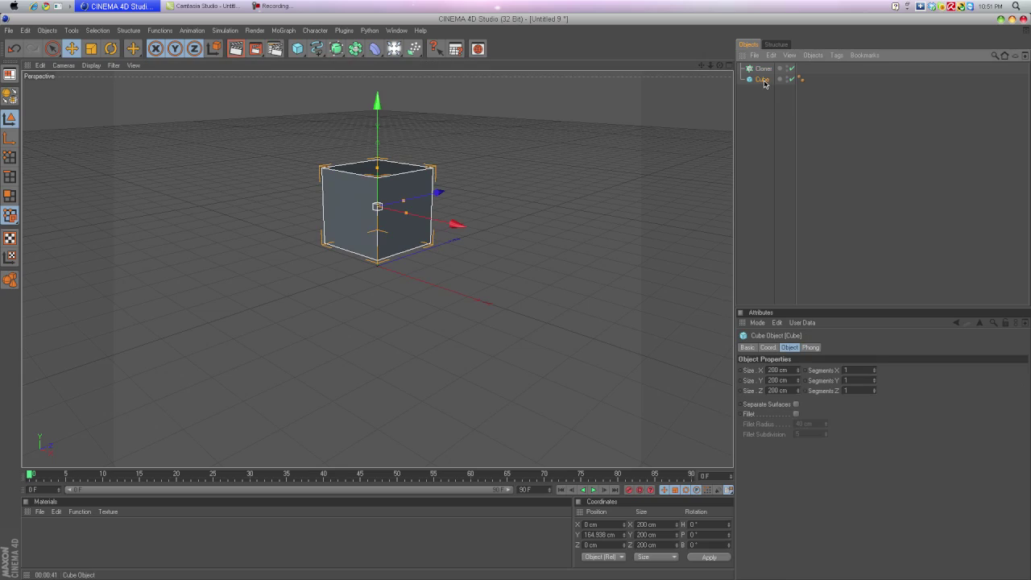
drag(764, 84, 763, 69)
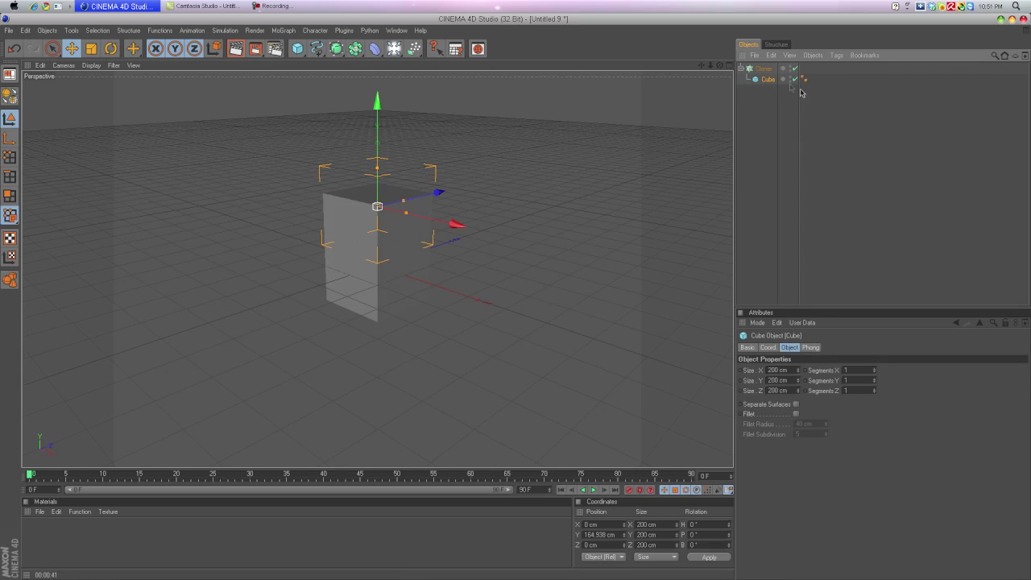
click(762, 68)
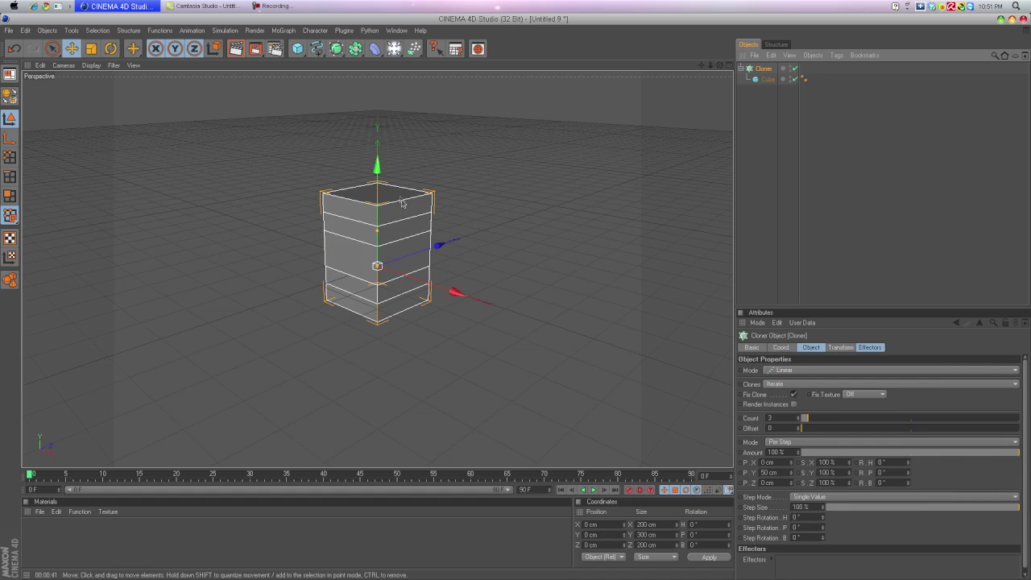
mouse_move(377, 168)
mouse_down()
mouse_move(376, 122)
mouse_move(379, 172)
mouse_up()
key(ctrl+z)
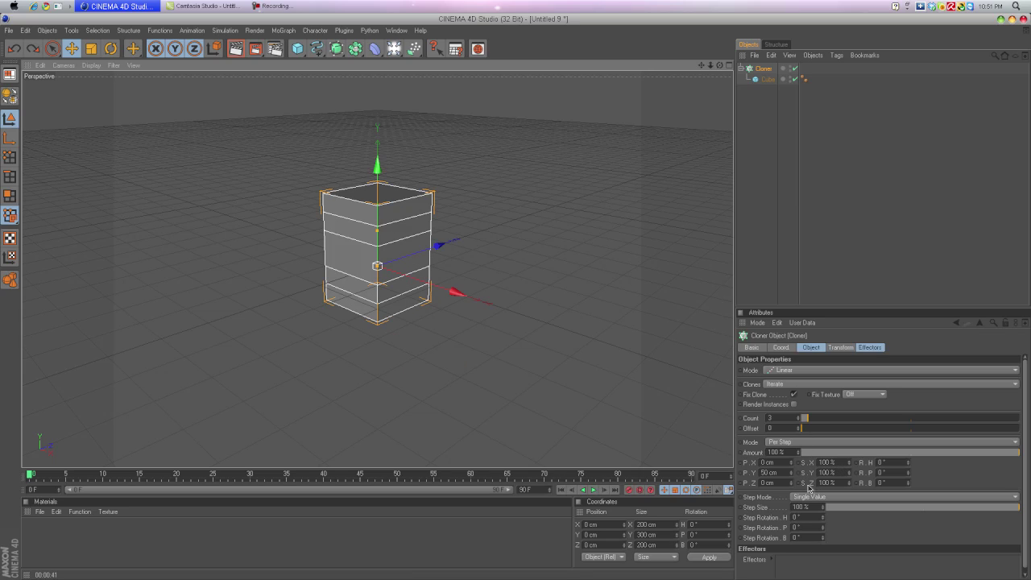
drag(793, 465, 792, 464)
right_click(793, 464)
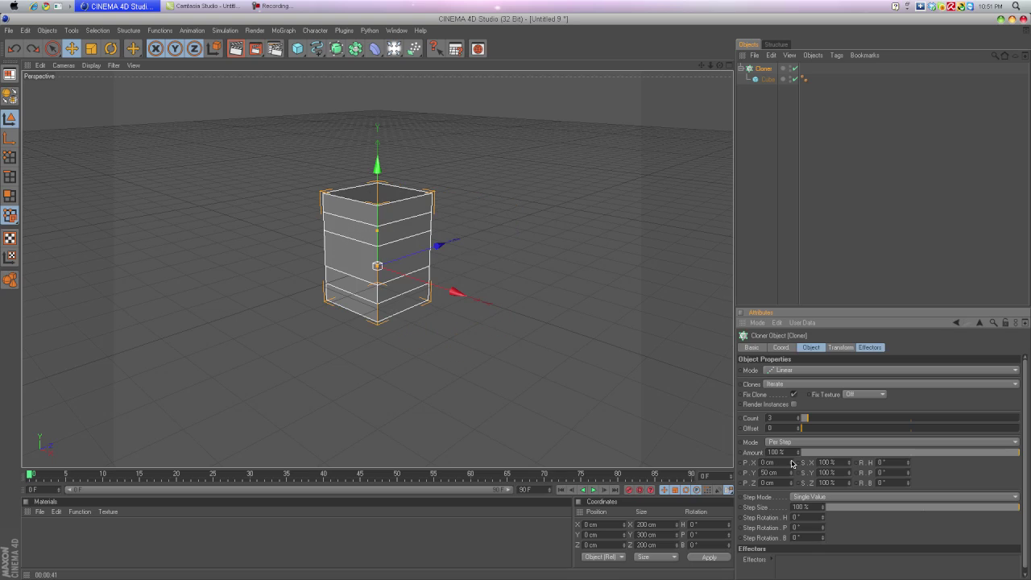
- Switch the cloner to Grid Array mode and set its size to 430 cm on all three axes
click(796, 372)
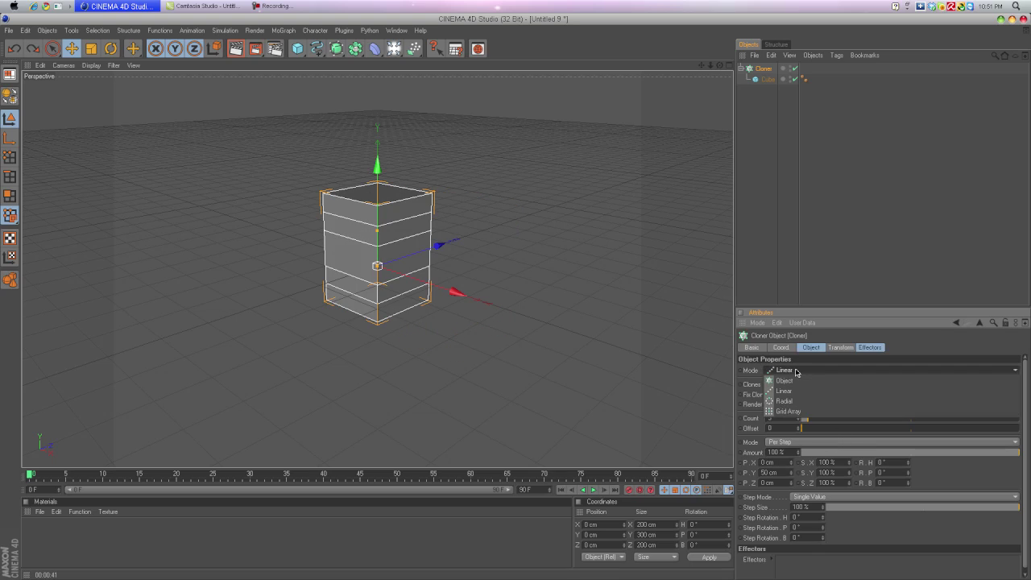
click(802, 414)
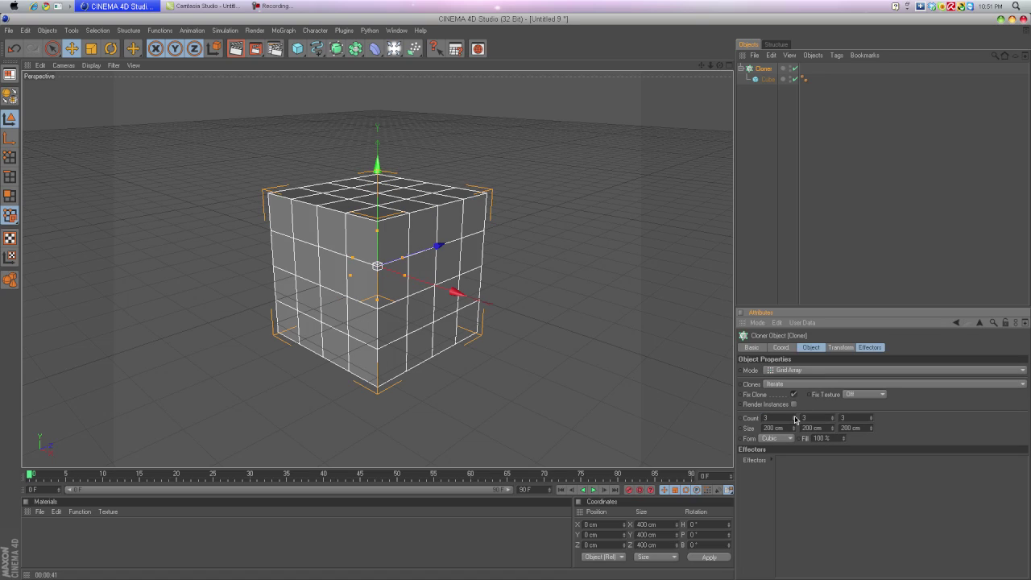
drag(794, 426, 784, 427)
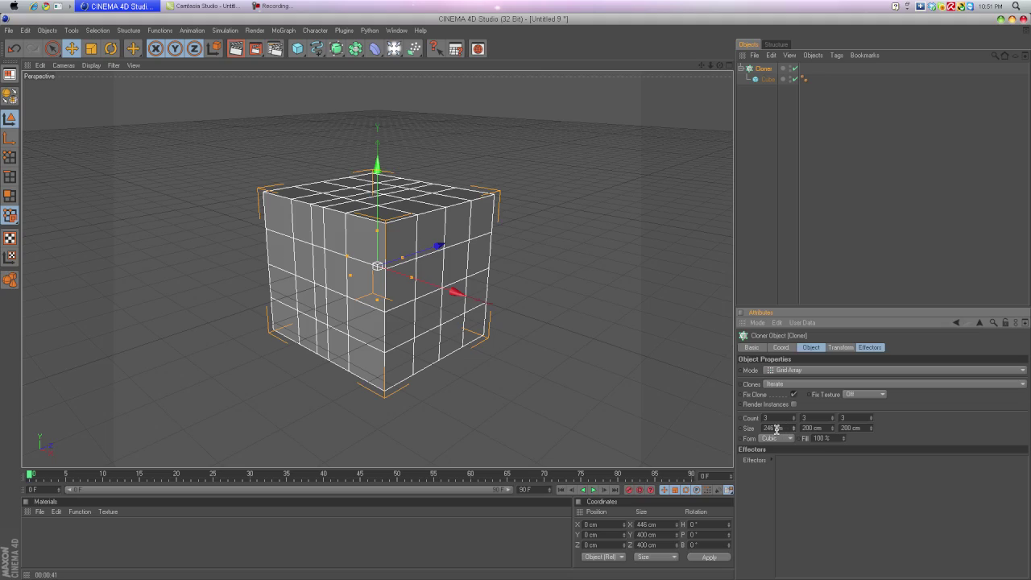
double_click(776, 429)
drag(813, 428, 744, 412)
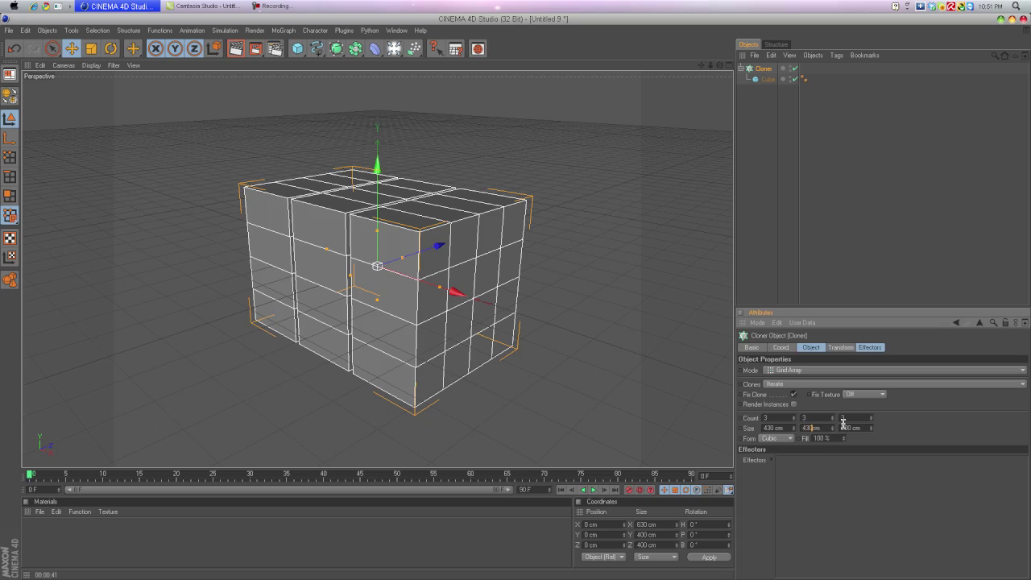
drag(850, 430, 713, 424)
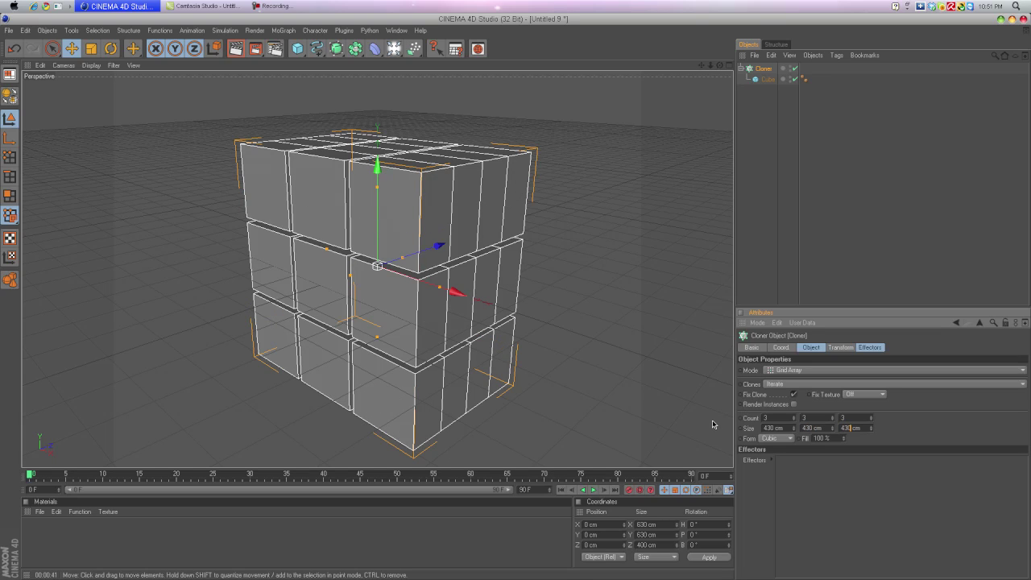
click(967, 414)
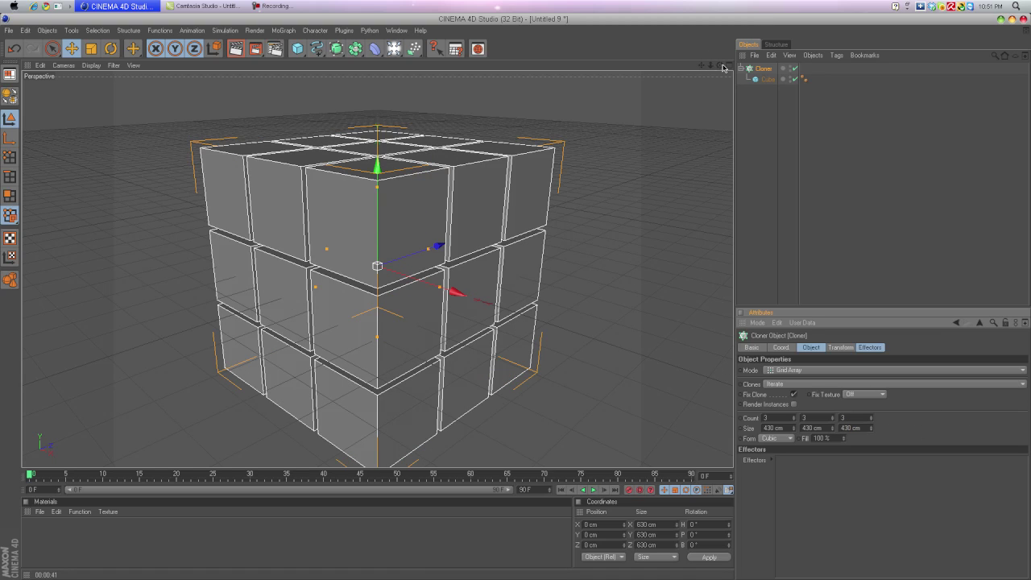
- Add a Random effector to the selected cloner
drag(722, 67, 708, 26)
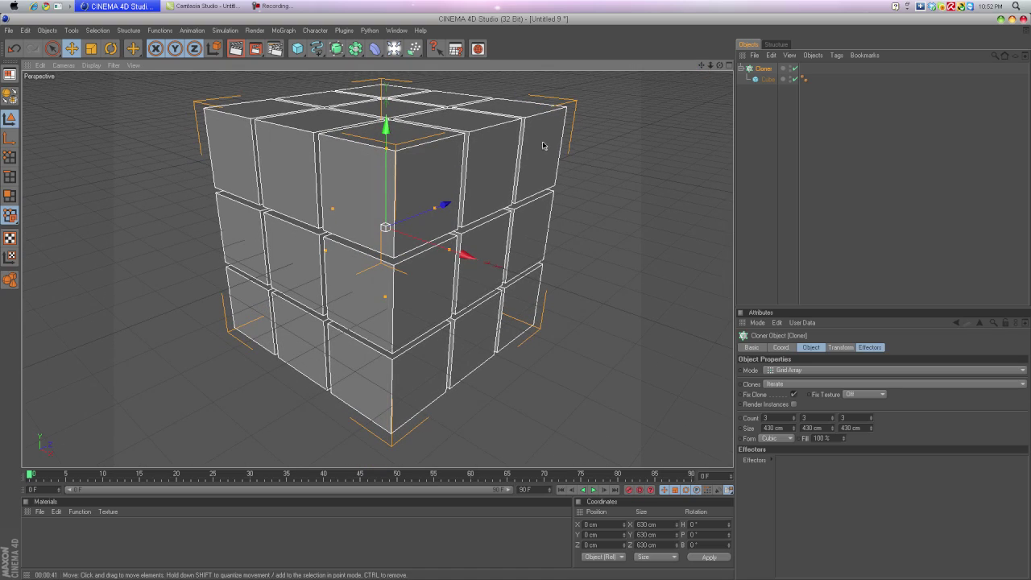
drag(543, 145, 497, 129)
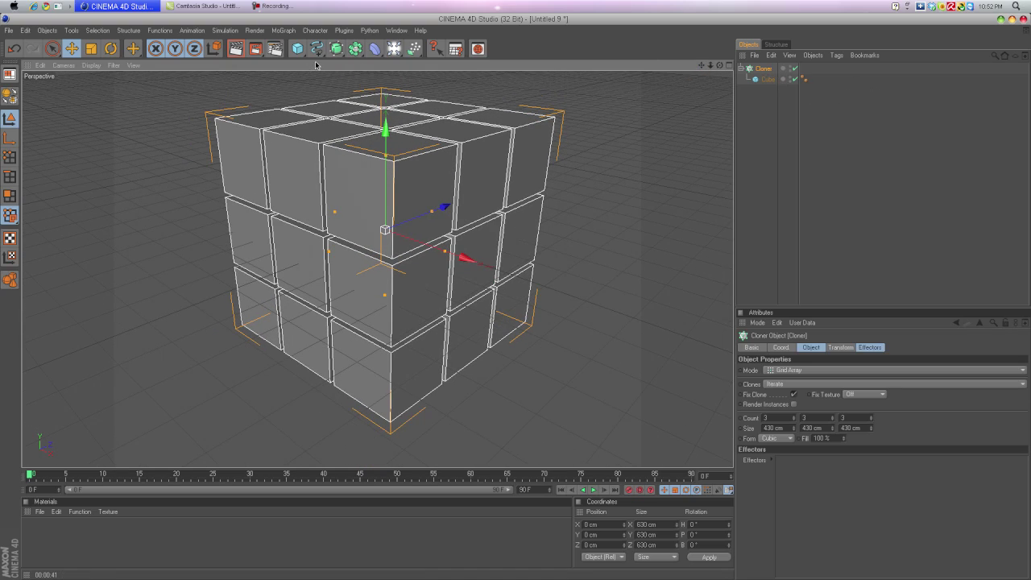
click(290, 32)
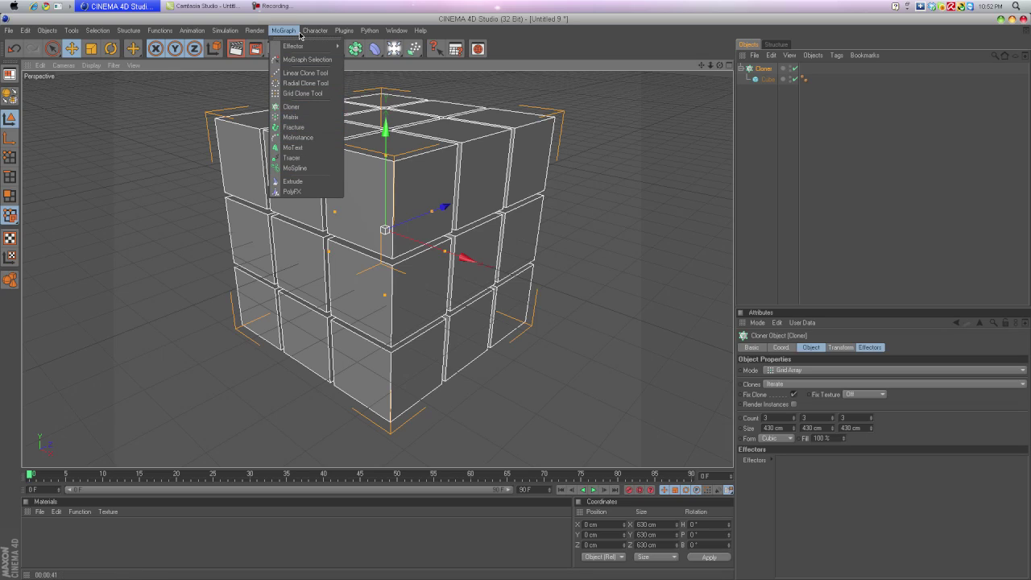
mouse_move(302, 47)
click(364, 114)
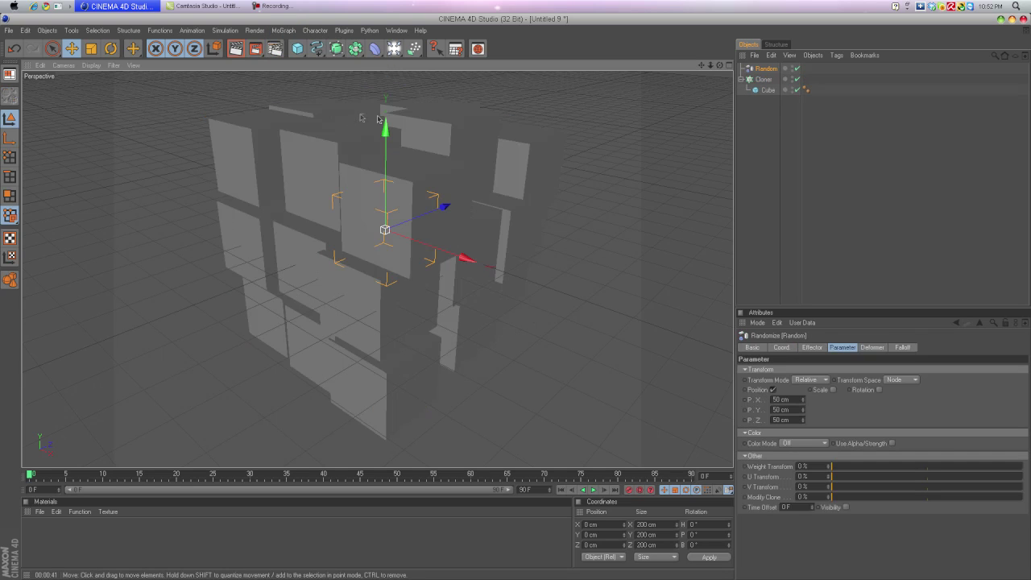
- Set the Random effector's position parameters to 100 cm on X, Y and Z
drag(719, 65, 660, 148)
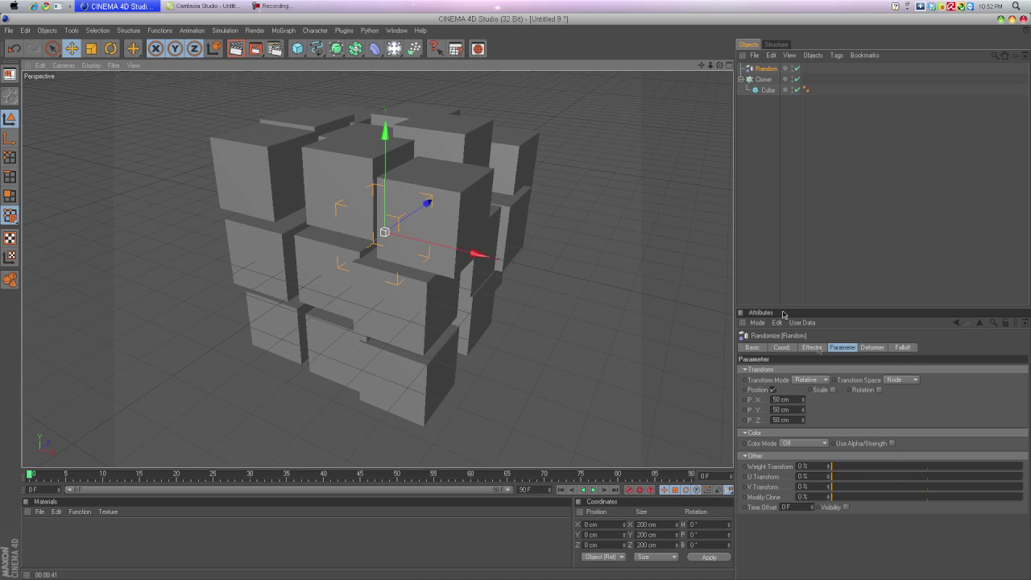
click(811, 347)
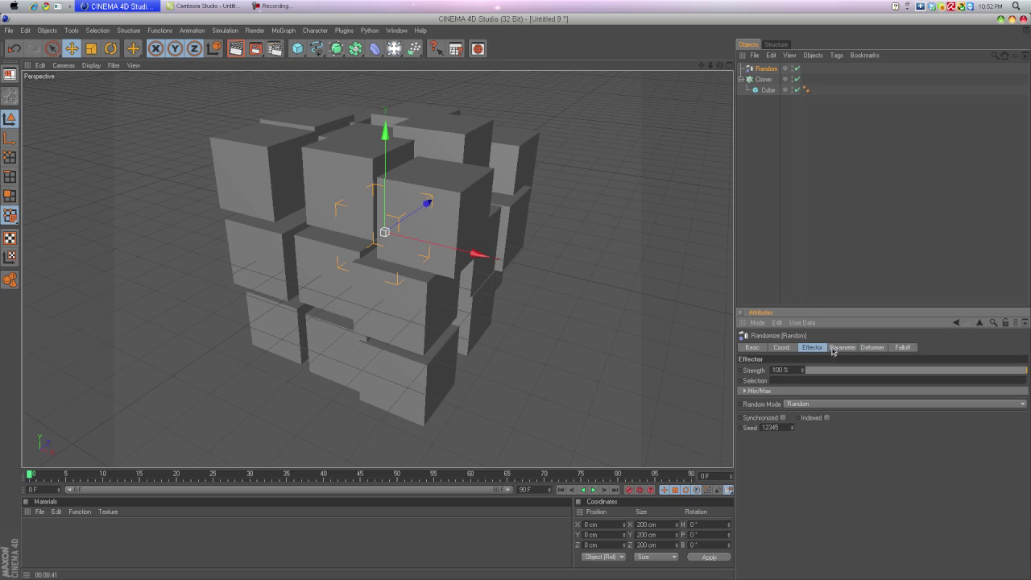
click(841, 347)
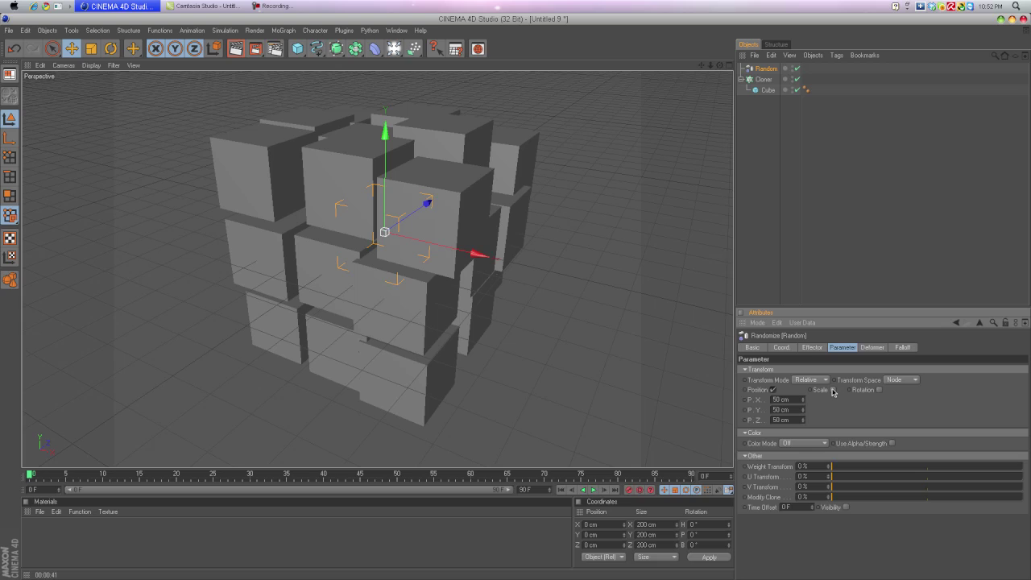
drag(802, 402, 803, 402)
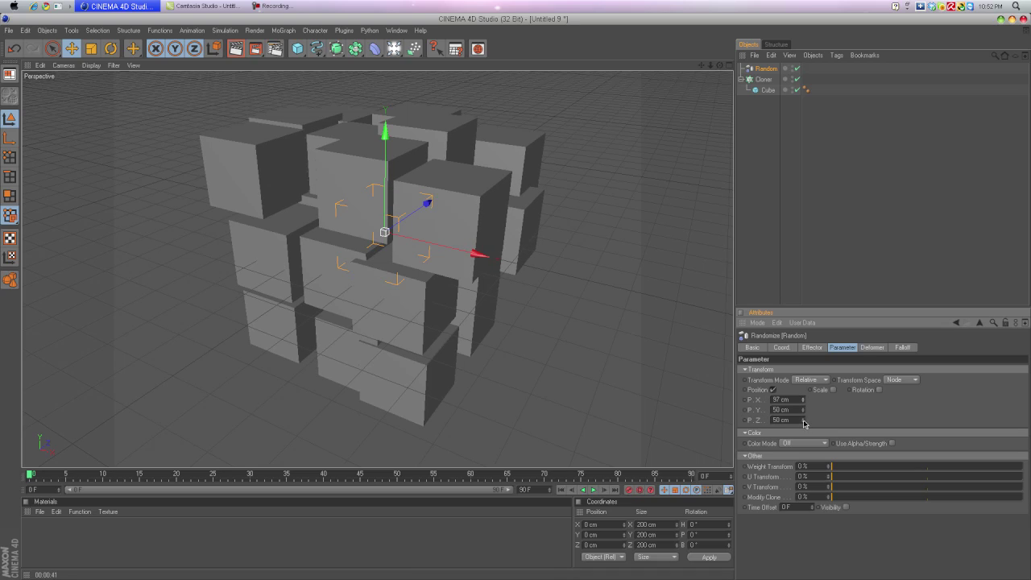
drag(804, 420, 804, 386)
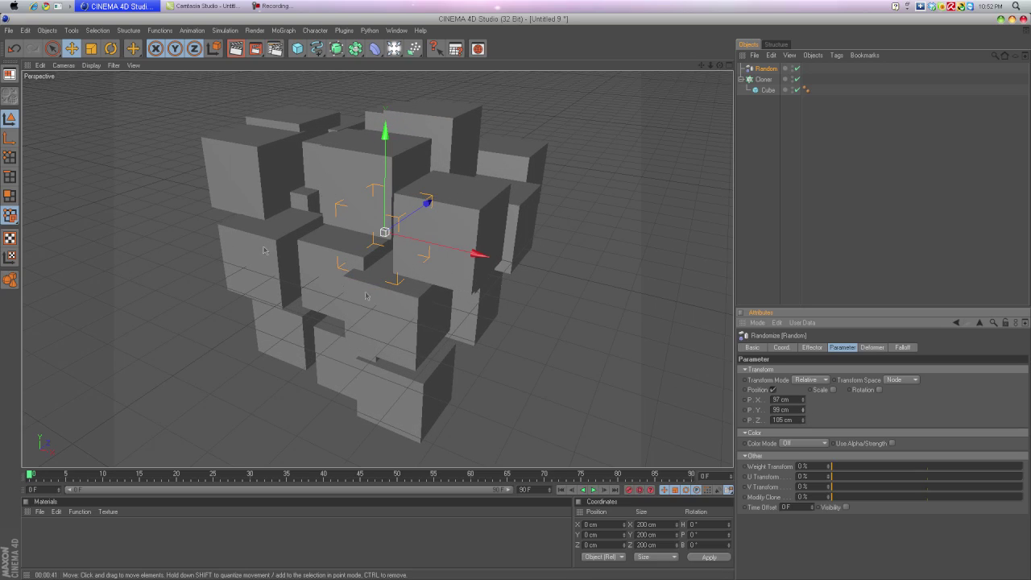
drag(804, 399, 803, 400)
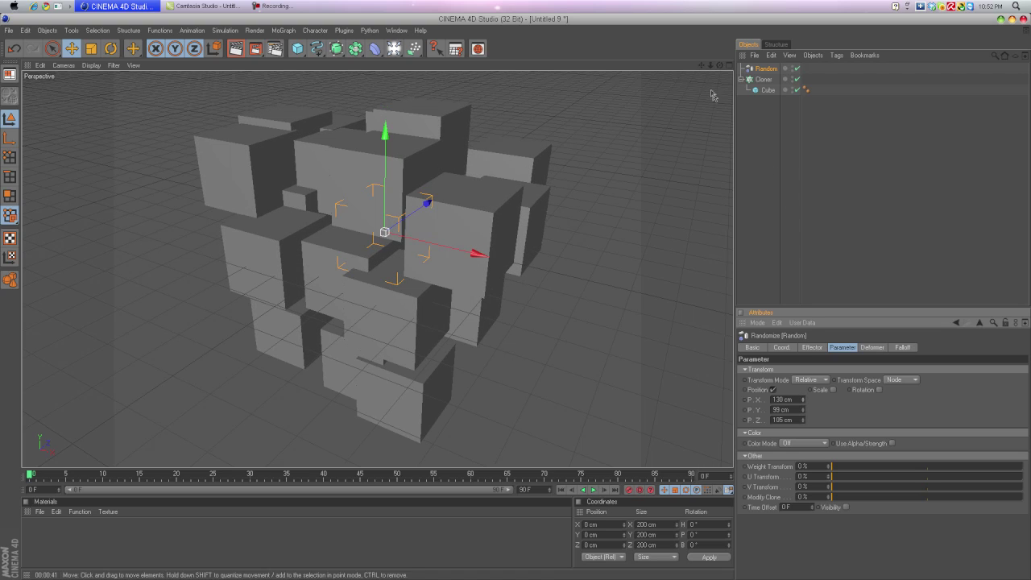
drag(720, 65, 719, 65)
drag(803, 406, 802, 413)
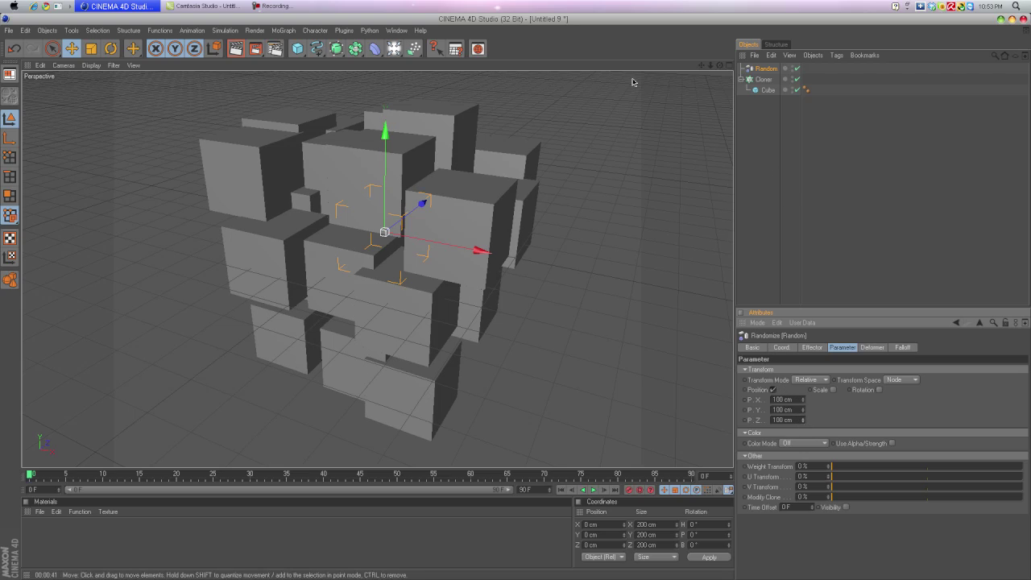
- Enable uniform scale randomization on the Random effector and set the scale to 0.35
drag(719, 65, 689, 59)
drag(821, 74, 853, 77)
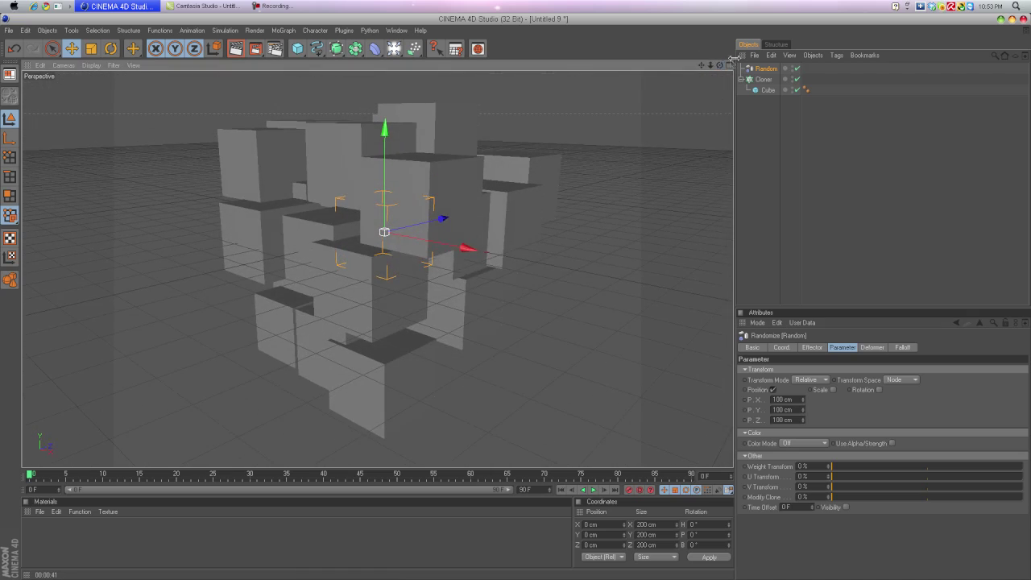
click(834, 389)
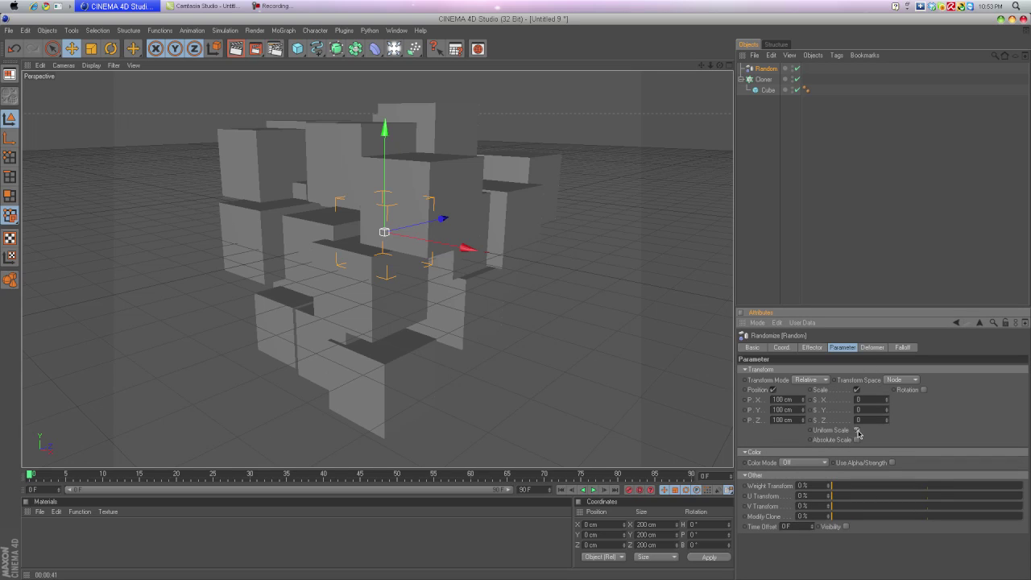
click(856, 431)
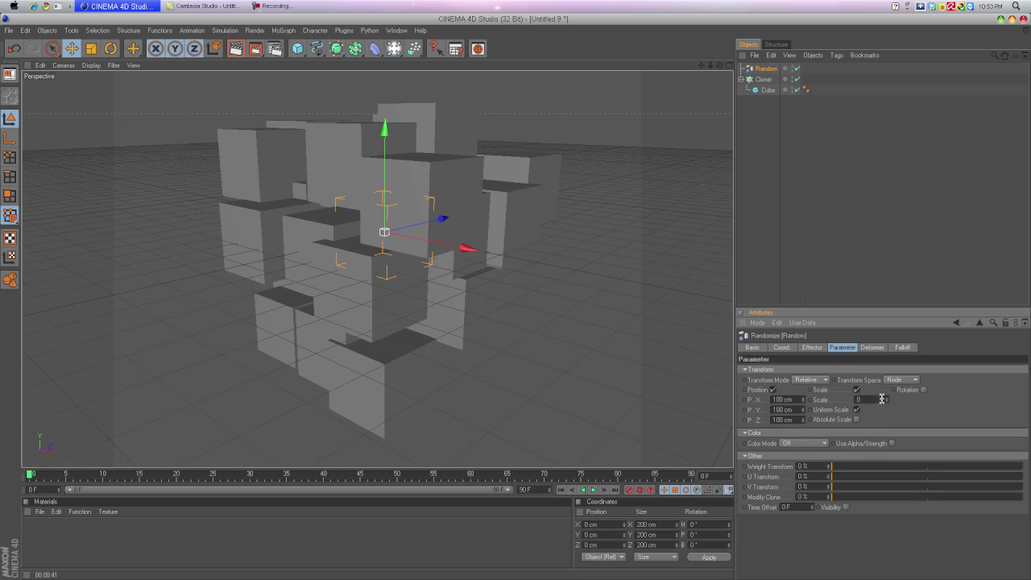
drag(889, 400, 894, 386)
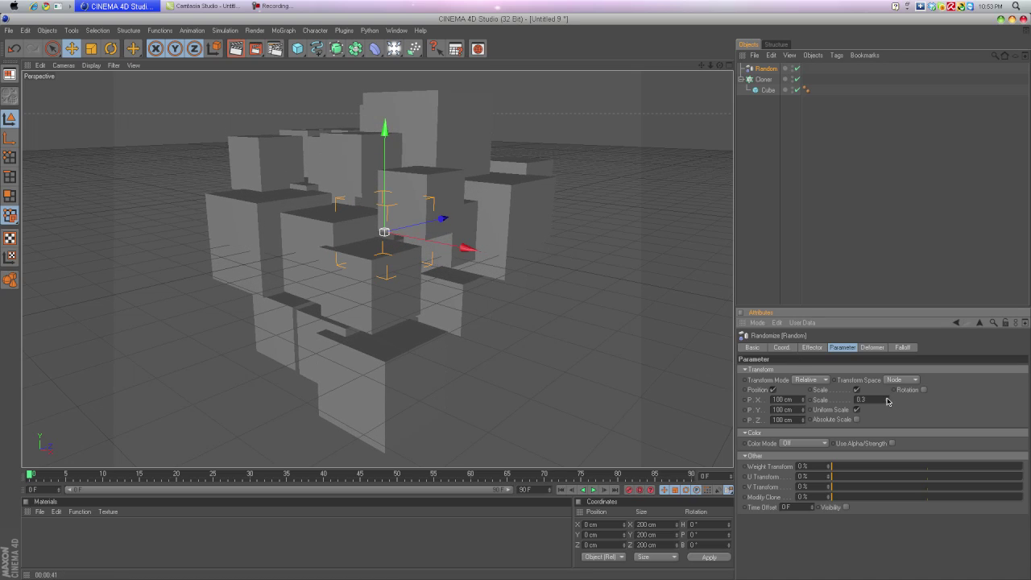
drag(887, 400, 887, 407)
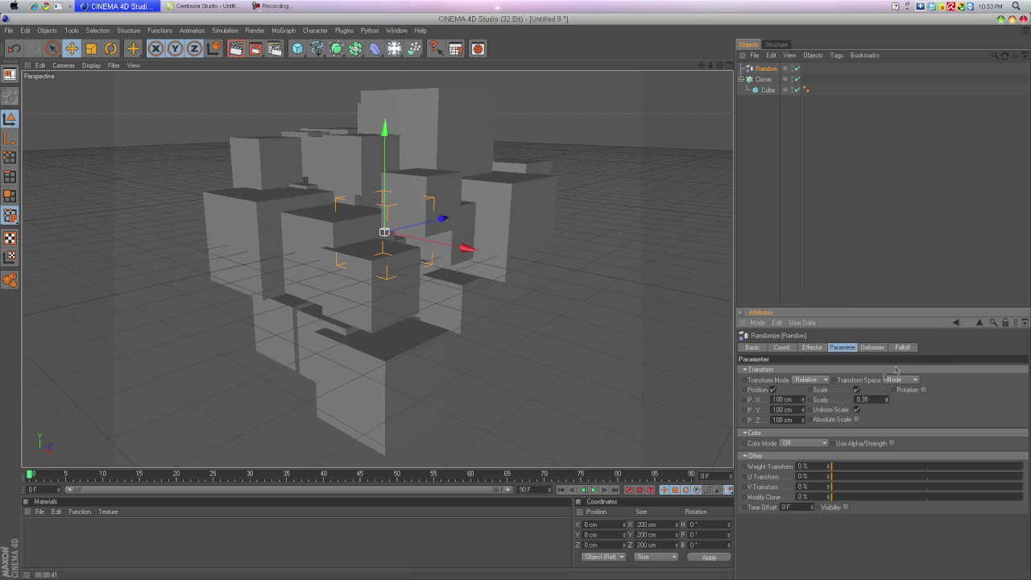
- Enable rotation on the Random effector with H 46°, P 42°, B 61°, and set position to 64, 84, 77 cm and scale to 0.5
click(924, 390)
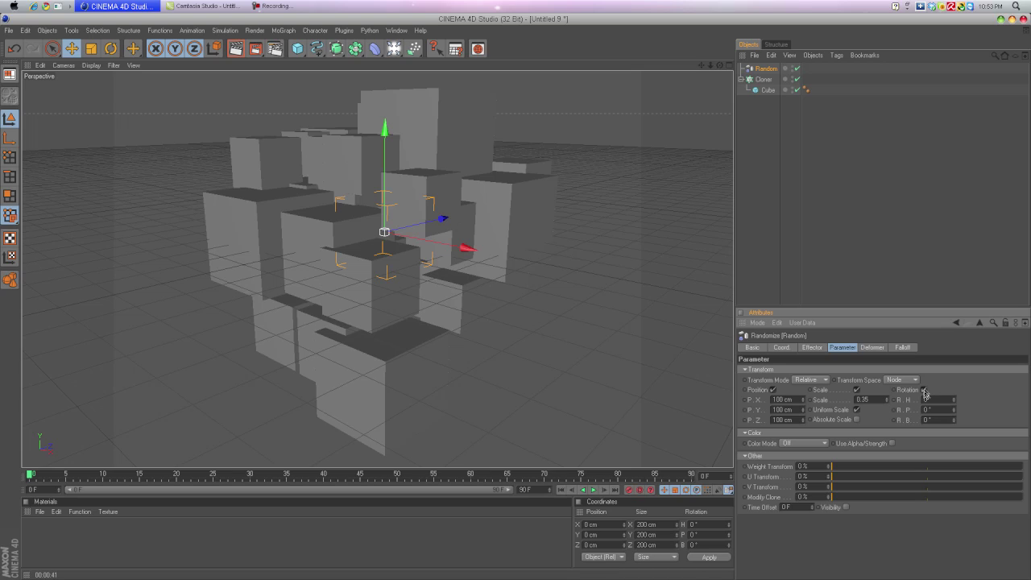
drag(959, 403, 955, 420)
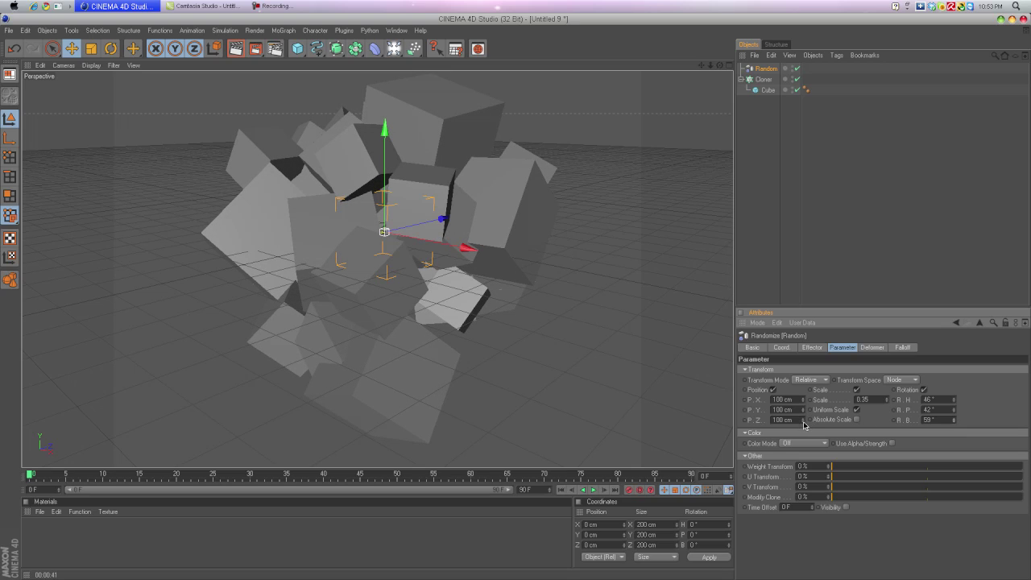
drag(802, 420, 802, 399)
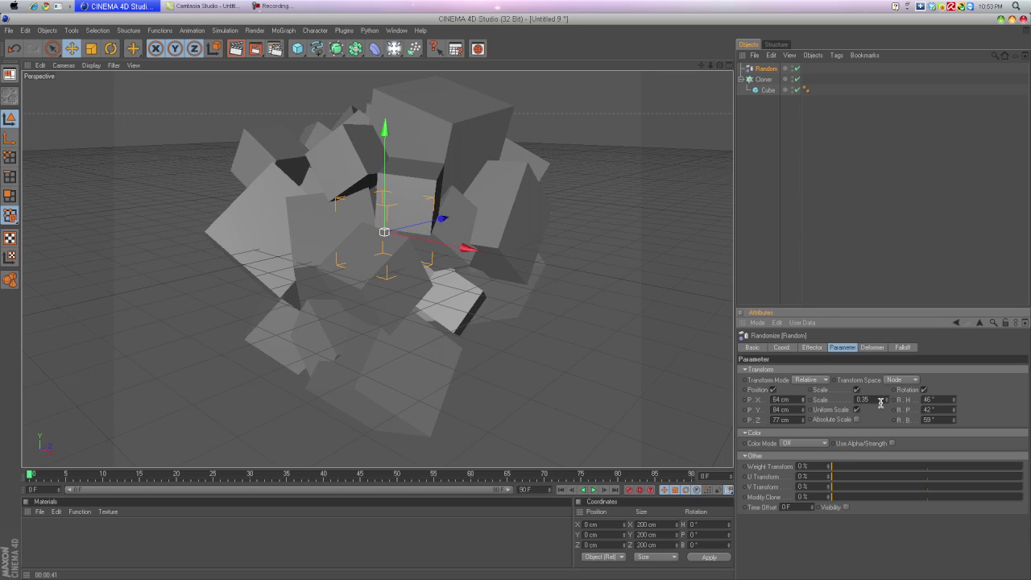
drag(885, 401, 886, 399)
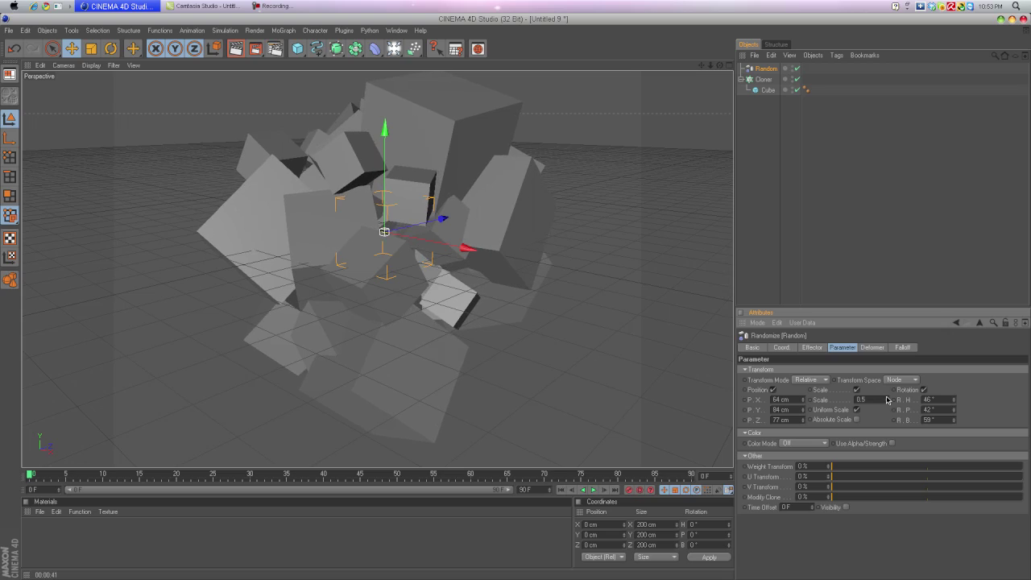
click(956, 418)
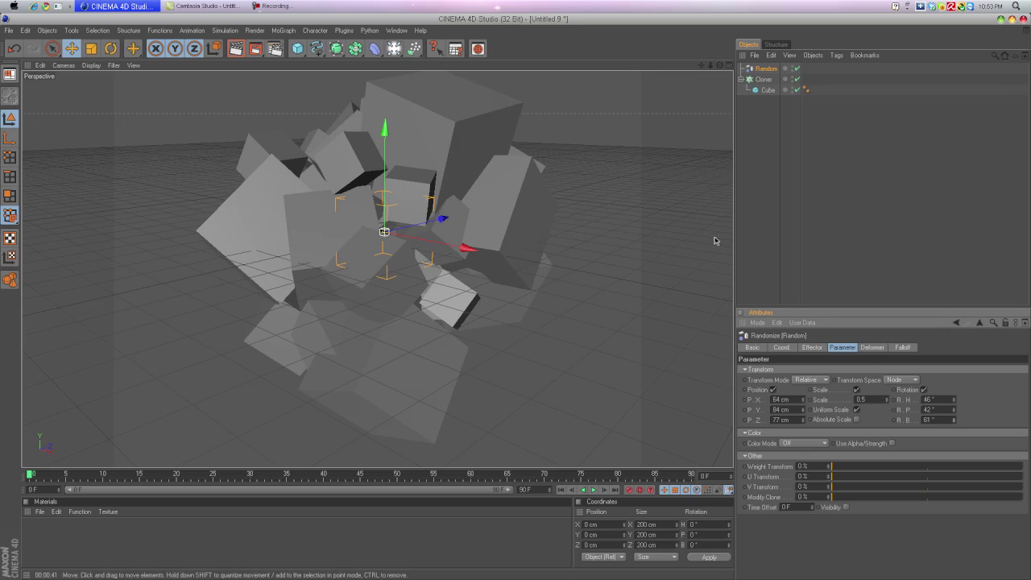
- Inspect the randomized cube cluster from several angles and render a preview of it in the viewport
mouse_move(720, 65)
mouse_down()
mouse_move(633, 83)
mouse_move(616, 66)
mouse_move(722, 84)
mouse_move(743, 109)
mouse_up()
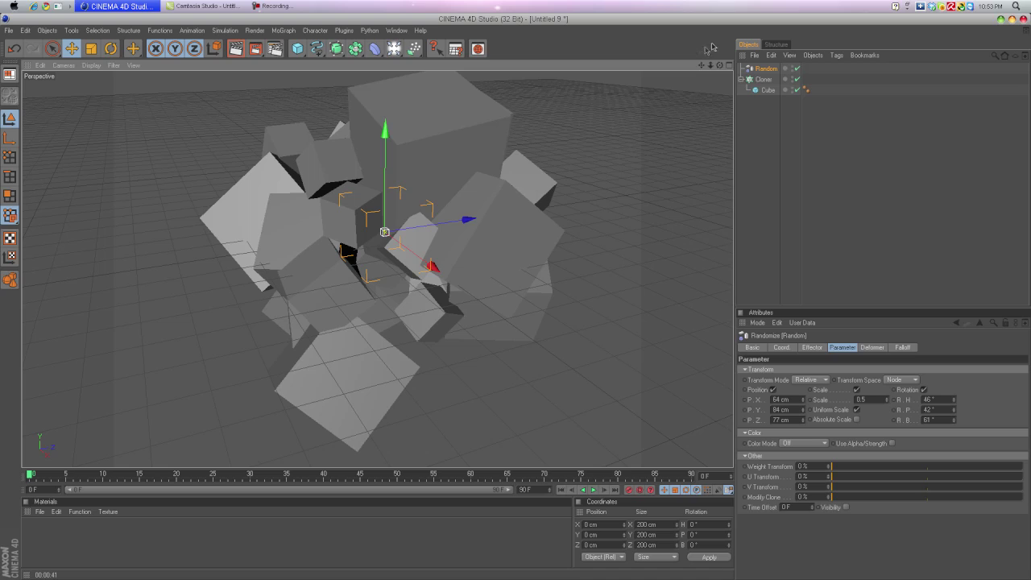
click(765, 89)
click(762, 79)
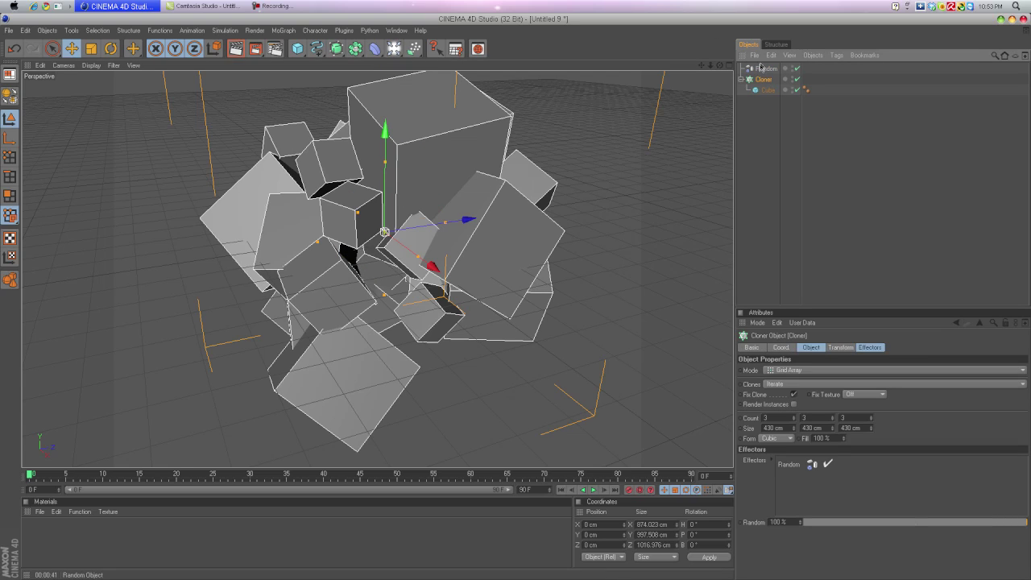
click(762, 68)
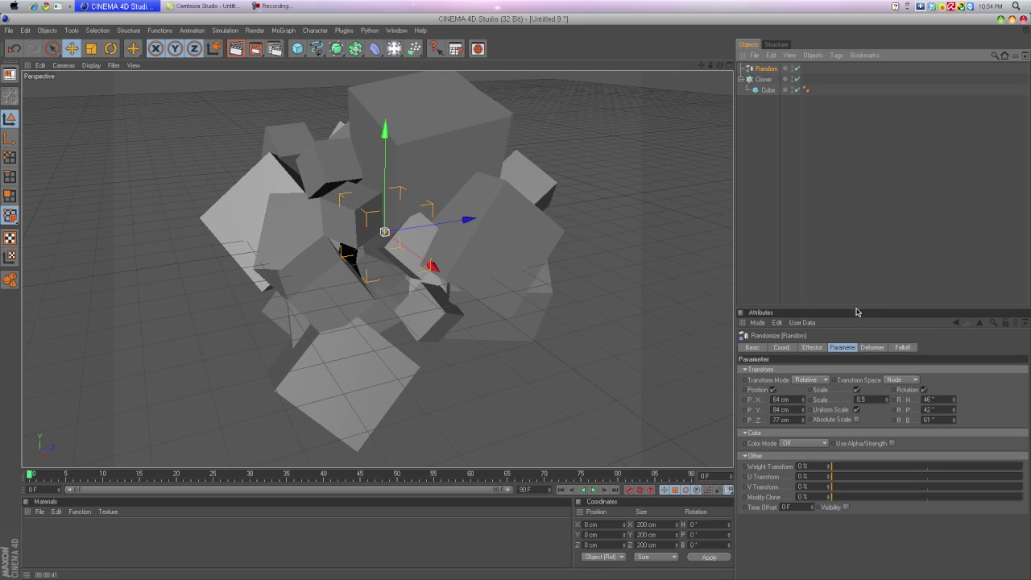
drag(855, 308, 856, 239)
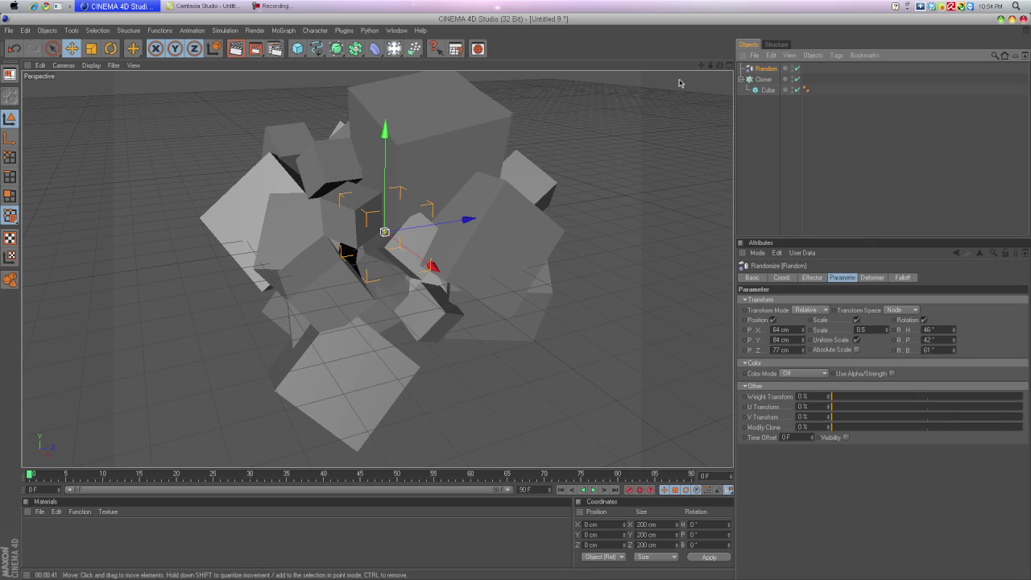
drag(719, 65, 785, 93)
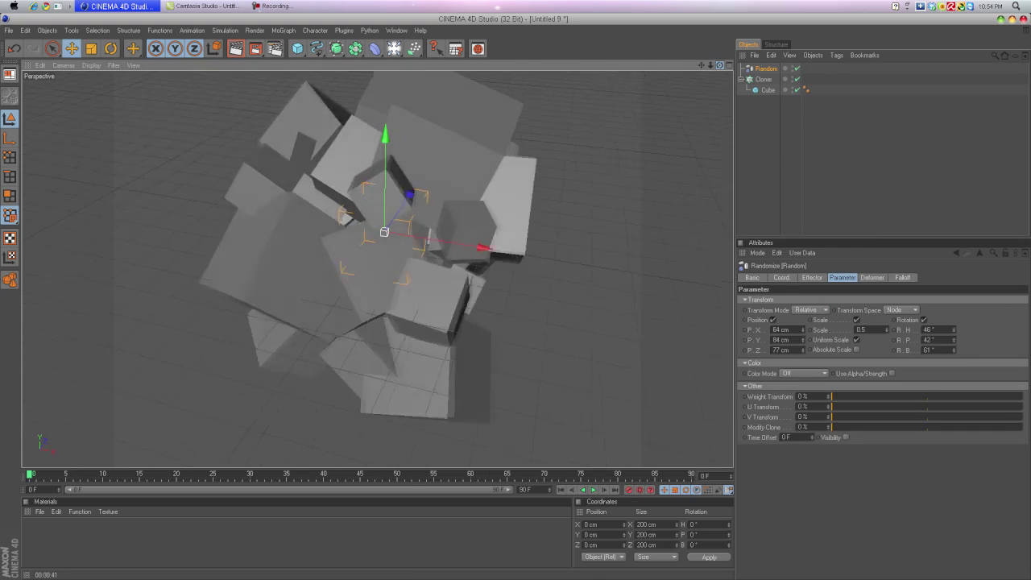
drag(641, 74, 616, 76)
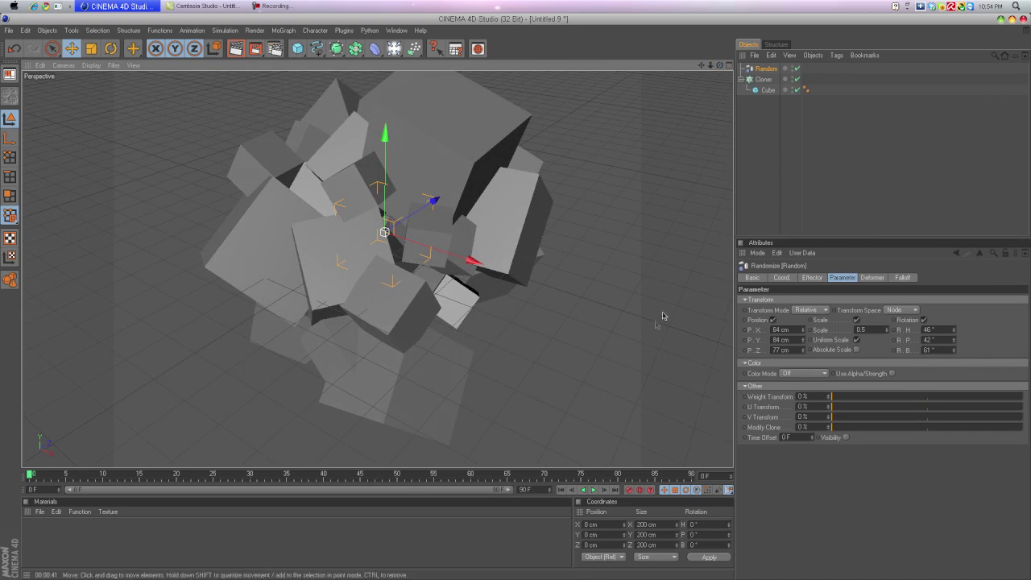
mouse_move(717, 65)
mouse_down()
mouse_move(636, 71)
mouse_move(668, 88)
mouse_move(716, 74)
mouse_up()
drag(564, 76, 430, 55)
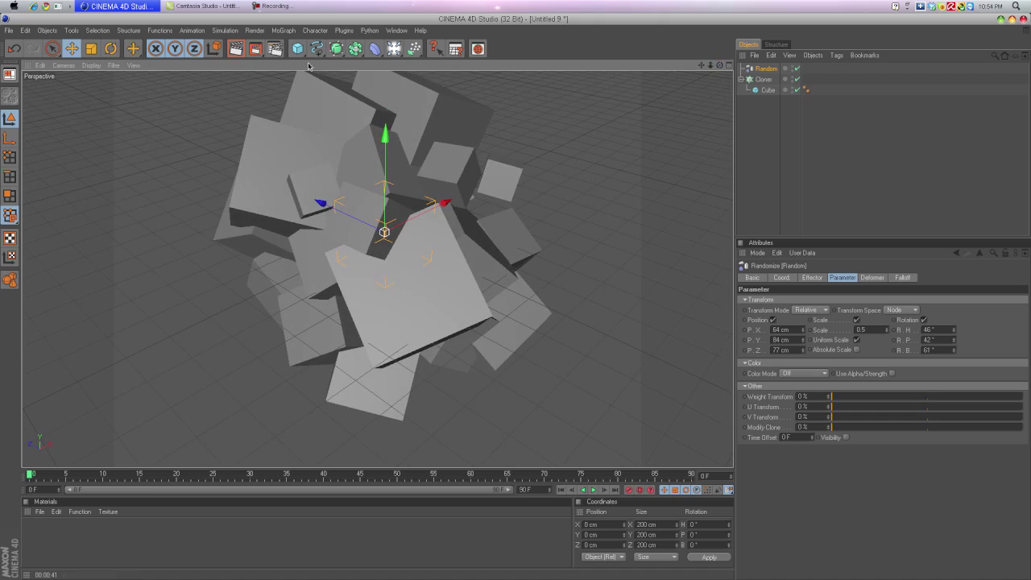
click(236, 48)
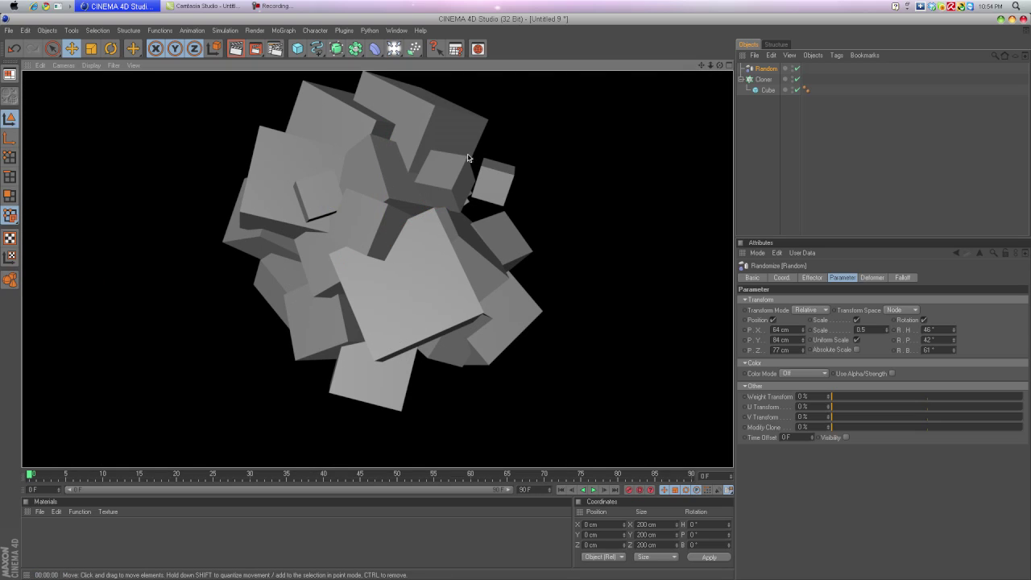
click(420, 250)
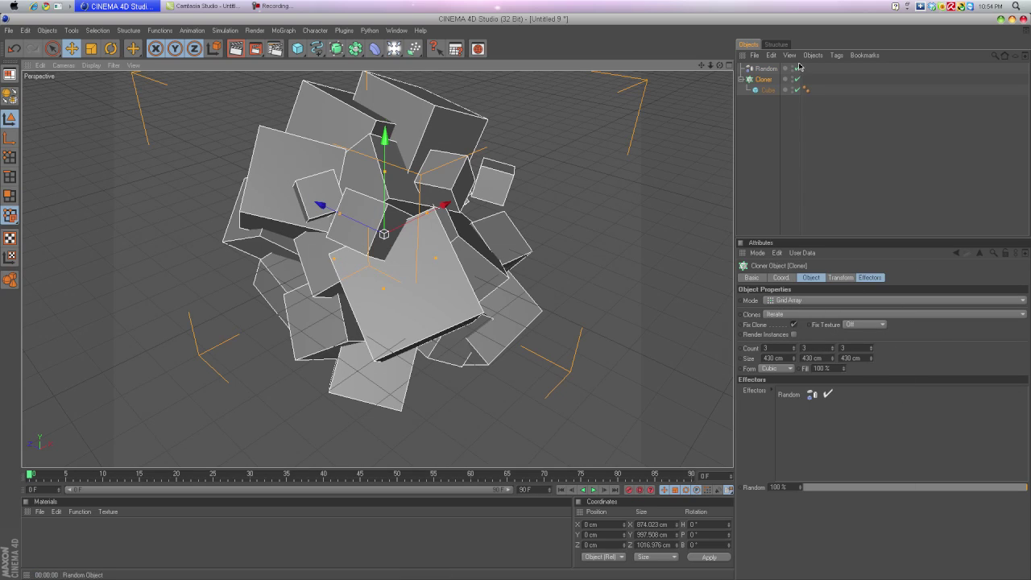
- Adjust the Random effector to position 116, 121, 114 cm, scale 0.28, heading rotation 5° and pitch rotation 105°
click(766, 68)
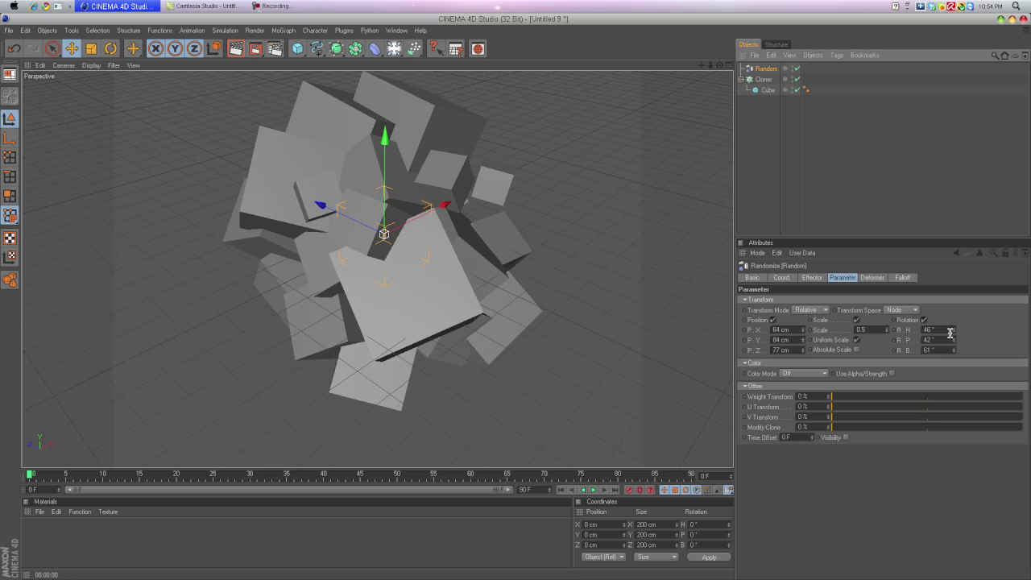
drag(955, 335, 831, 352)
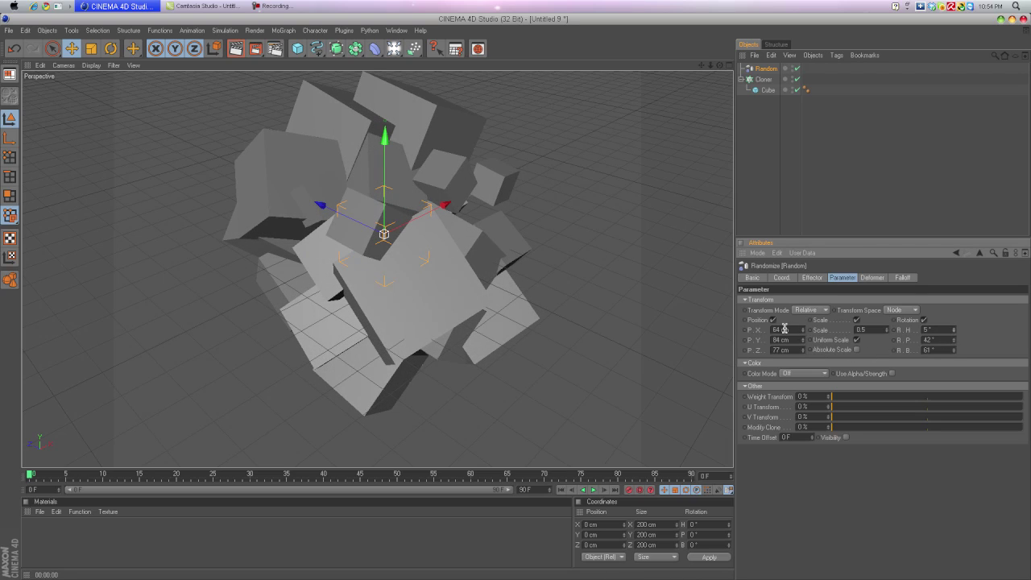
mouse_move(802, 329)
mouse_down()
mouse_move(802, 351)
mouse_move(877, 352)
mouse_move(889, 331)
mouse_up()
drag(957, 342, 956, 338)
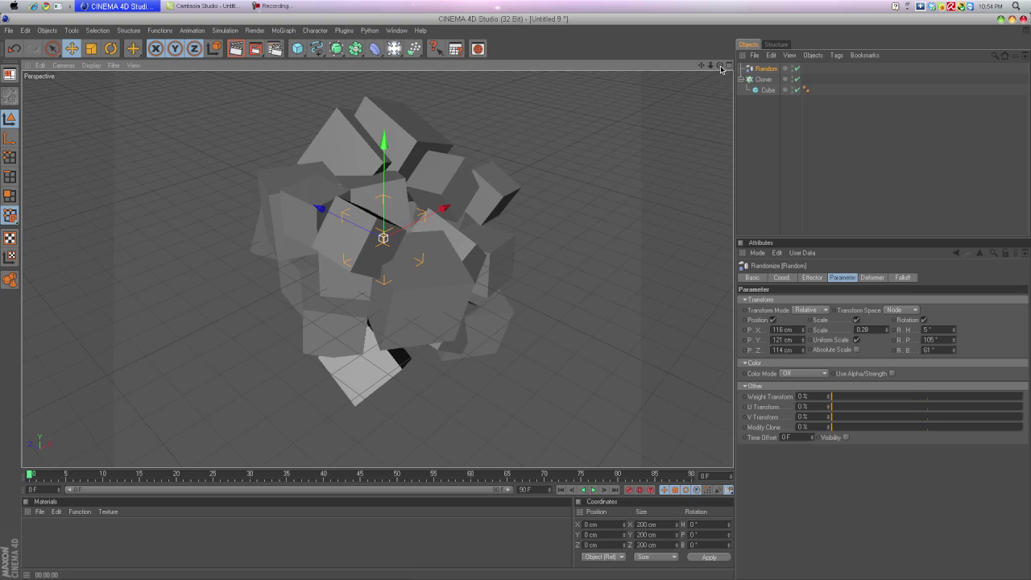
drag(719, 65, 719, 65)
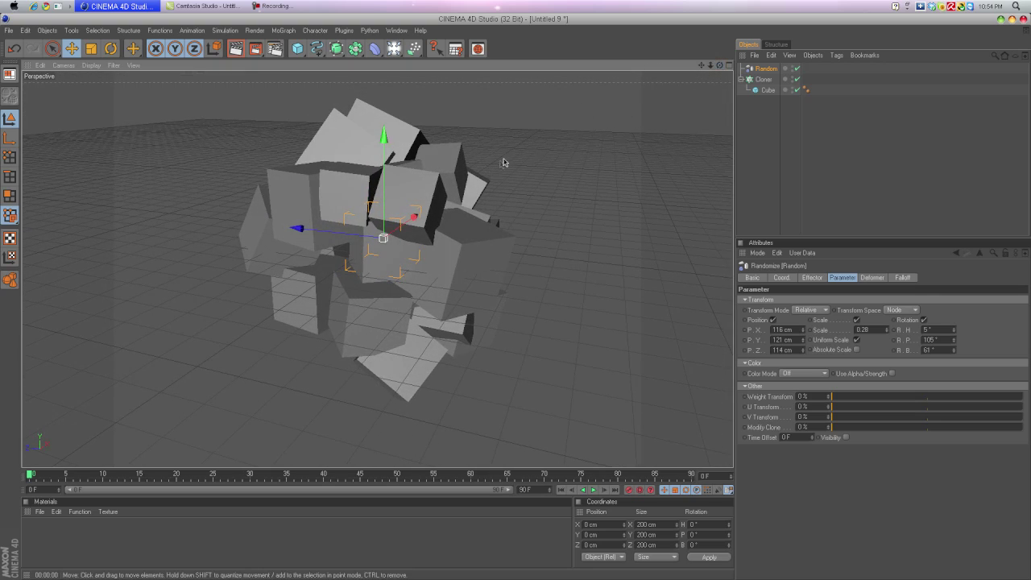
- Load the OverheadSoftbox.c4d object preset from the greyscalegorilla light kit into the scene
click(754, 55)
mouse_move(785, 94)
mouse_move(871, 106)
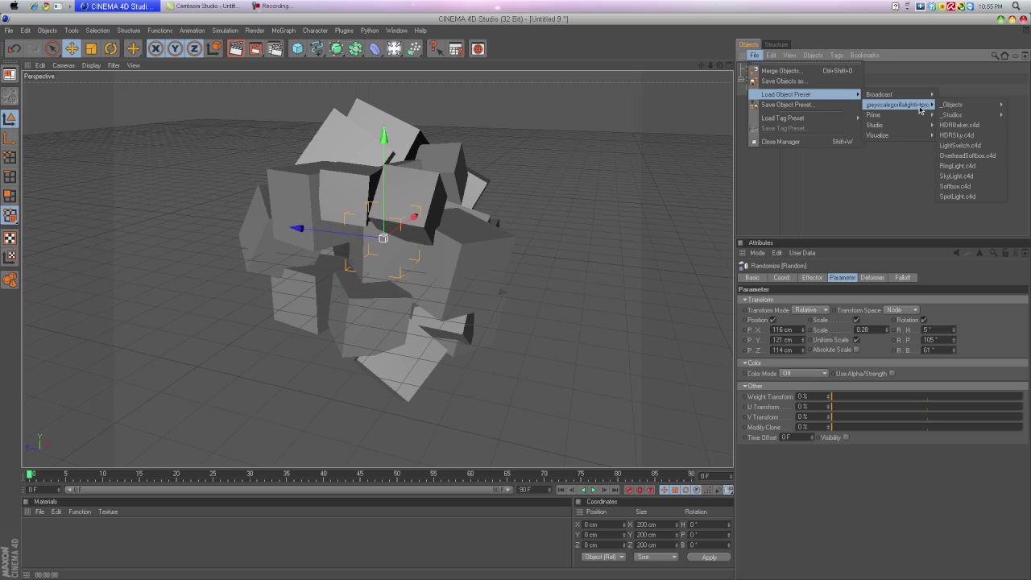
click(960, 155)
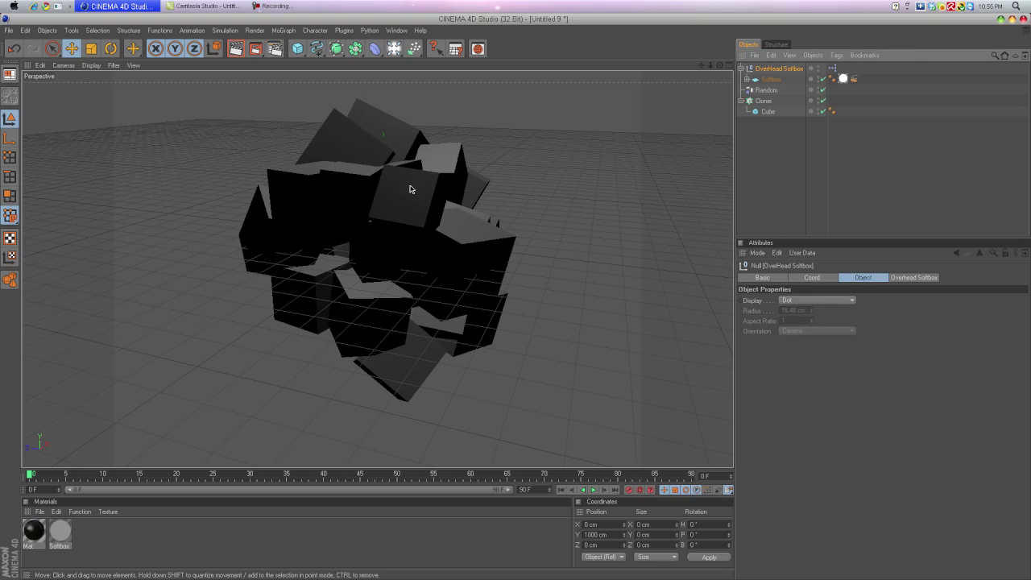
- Check the black preset material and render a preview of the cube cluster under the overhead softbox
click(34, 530)
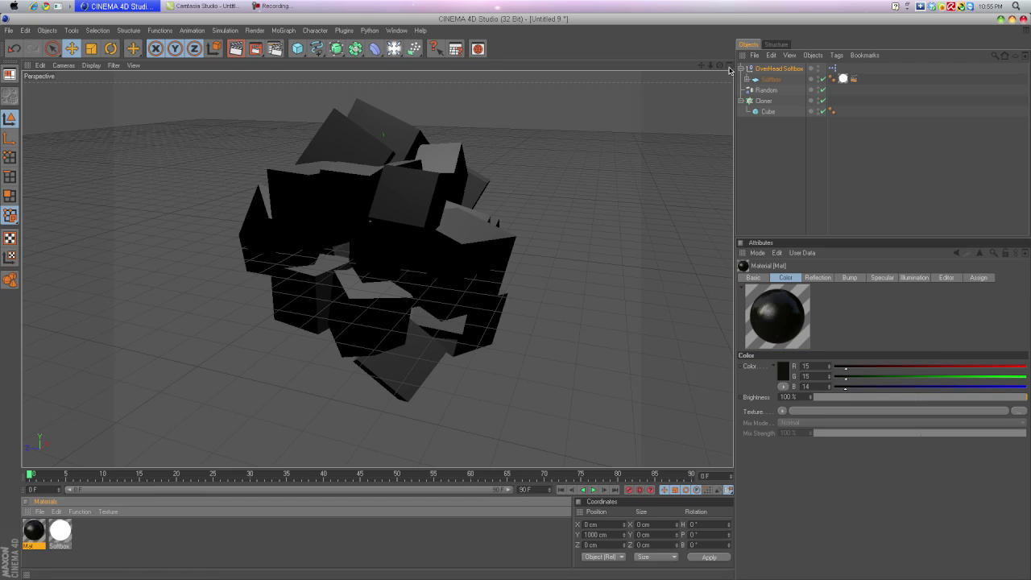
drag(719, 65, 602, 110)
click(236, 49)
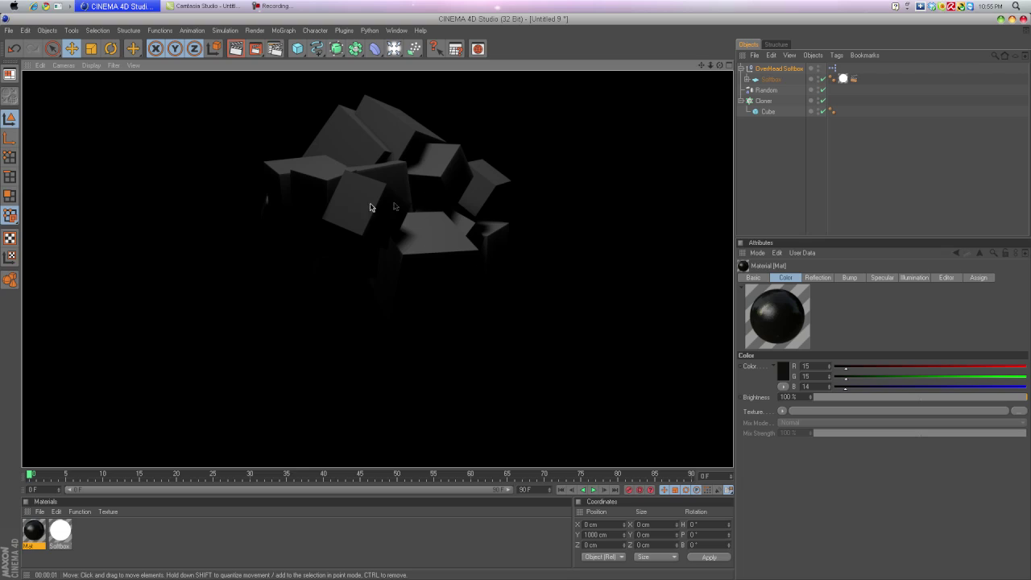
click(306, 266)
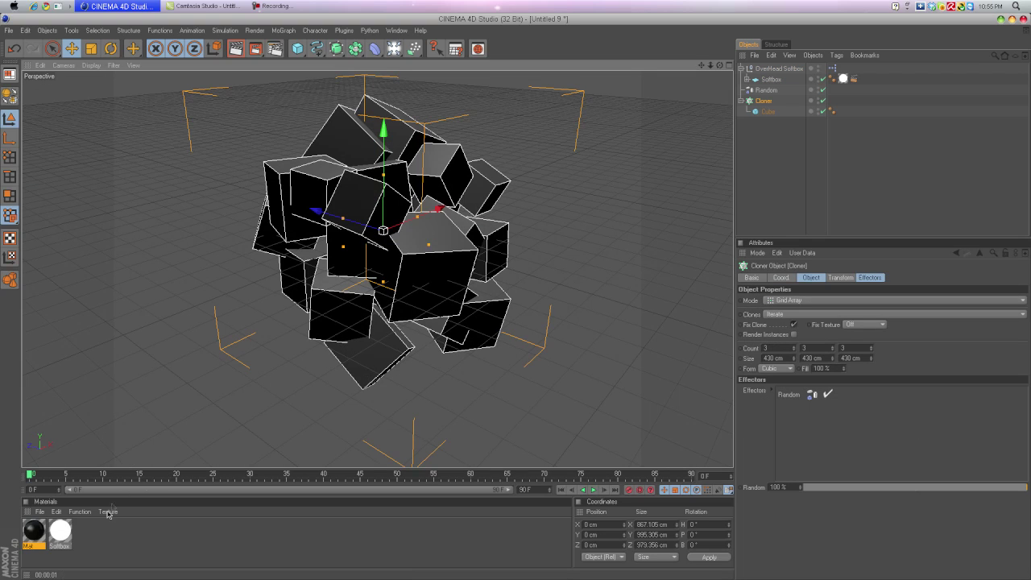
- Create a new material, open it for editing and disable its Specular channel
double_click(91, 530)
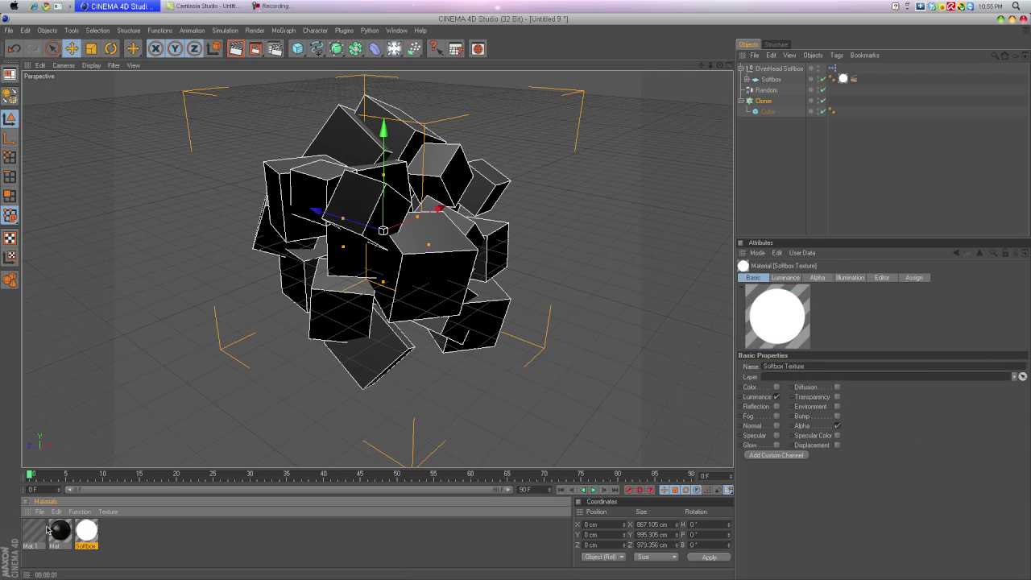
click(37, 530)
right_click(36, 532)
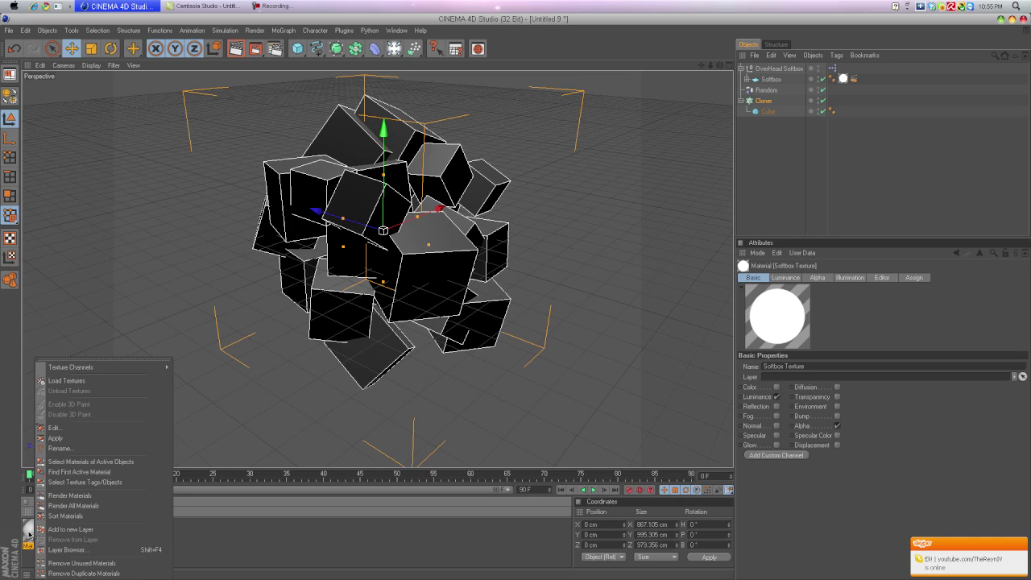
click(56, 427)
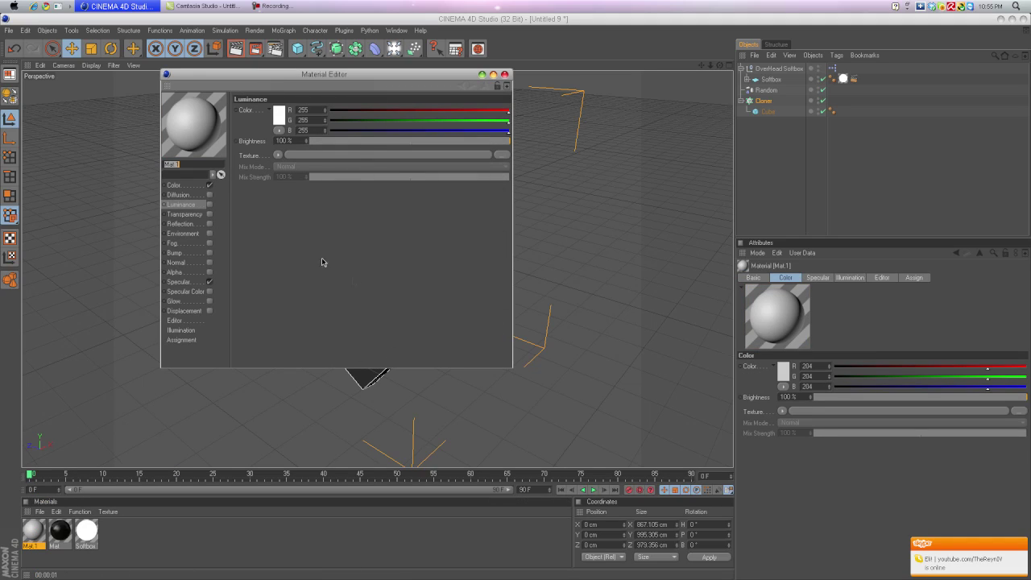
click(209, 283)
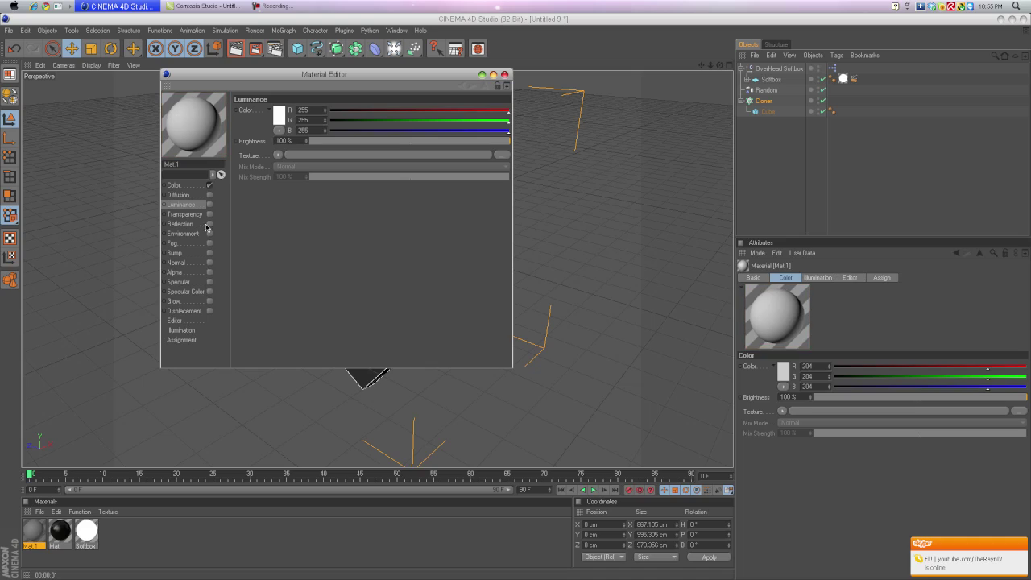
- Set the new material's color to bright cyan with RGB 26, 239, 255
click(174, 186)
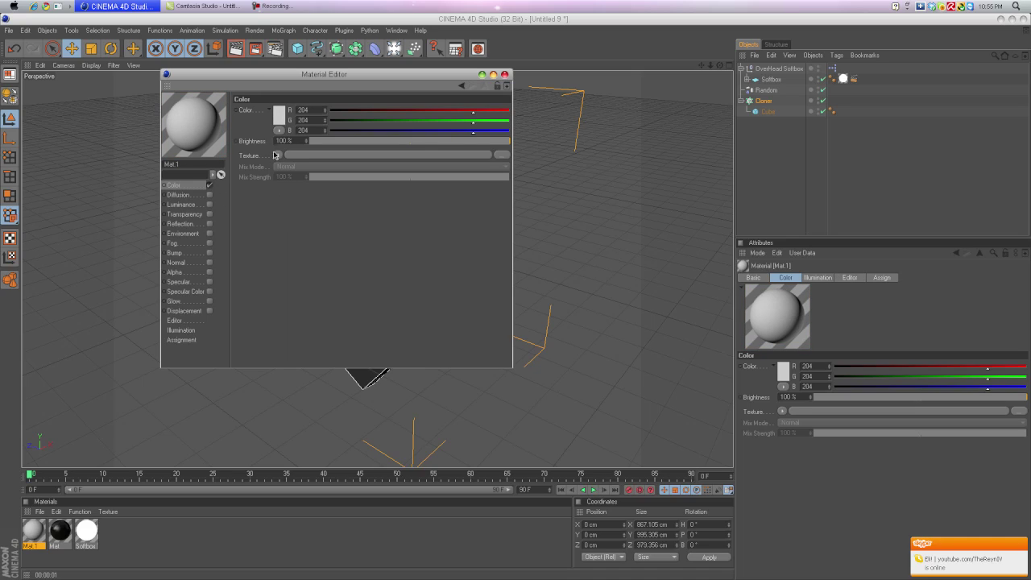
click(279, 116)
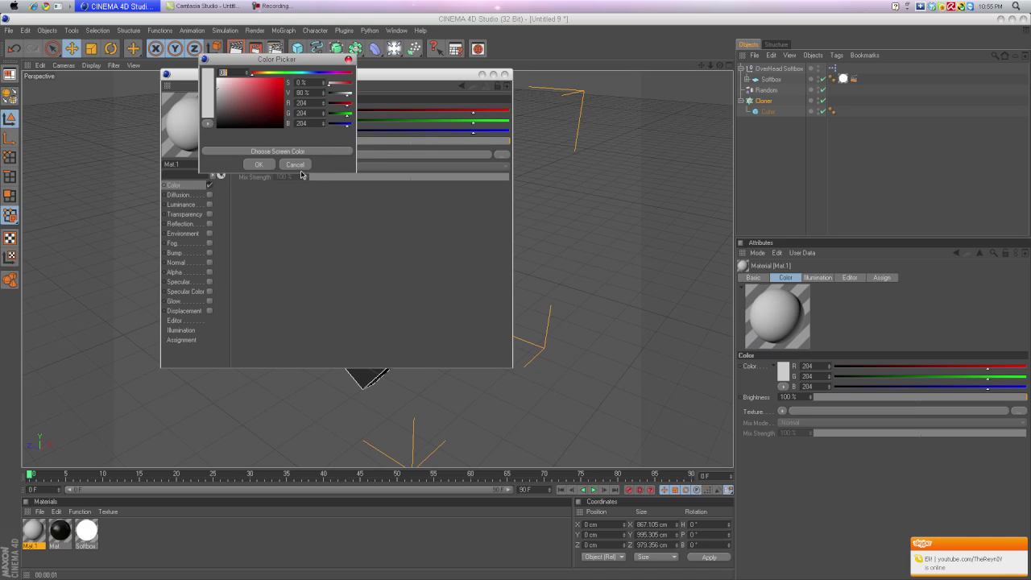
click(295, 164)
drag(481, 113, 424, 112)
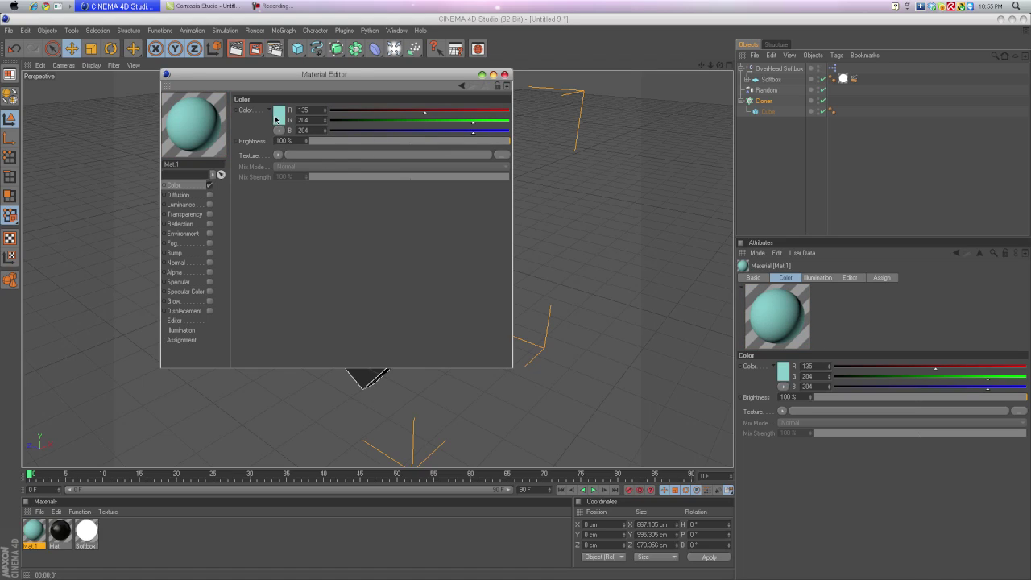
click(279, 117)
click(244, 91)
drag(245, 91, 277, 80)
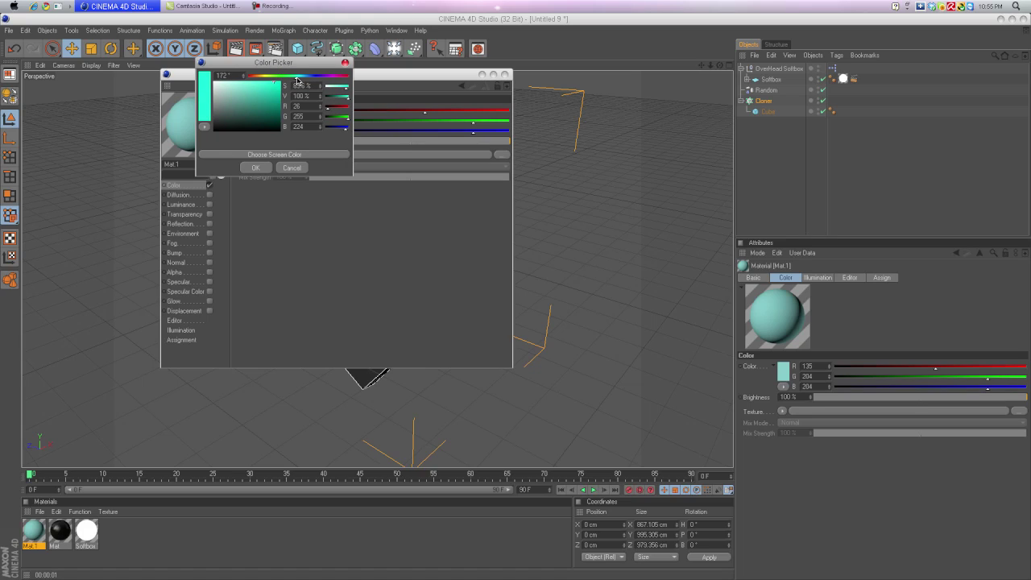
click(254, 167)
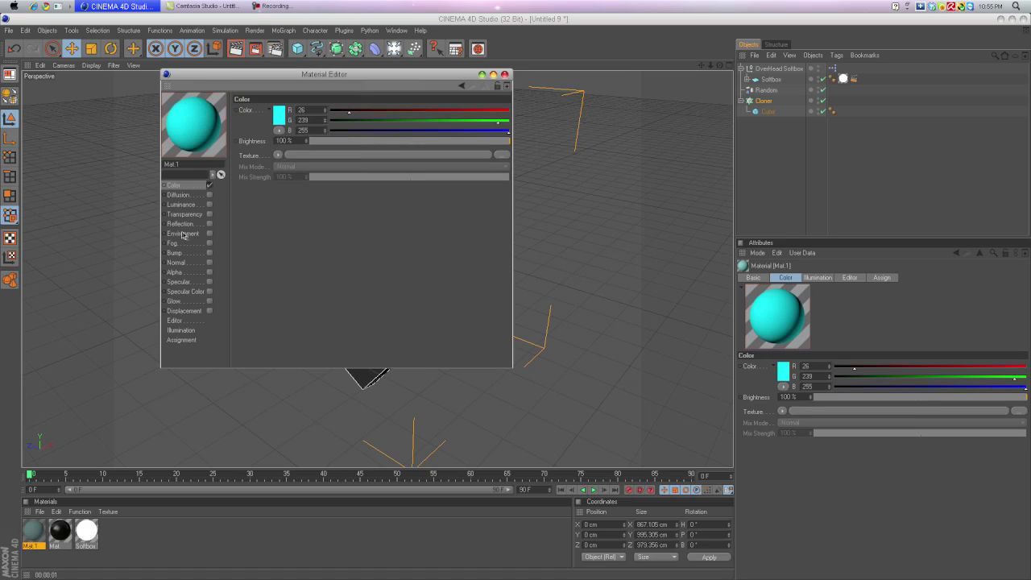
- Enable Reflection on the cyan material with a Fresnel texture and set the reflection brightness to 10%
click(190, 224)
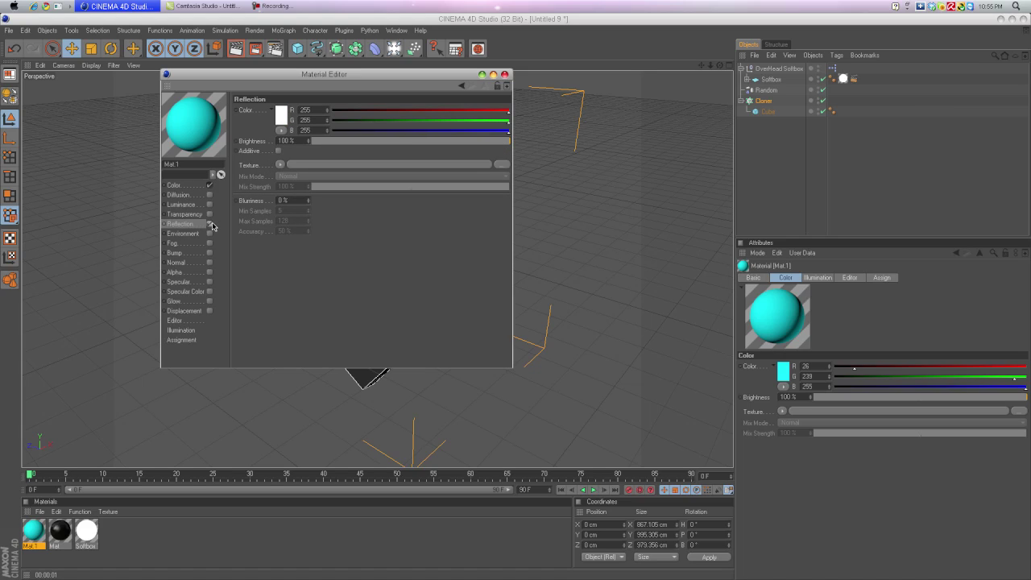
click(210, 224)
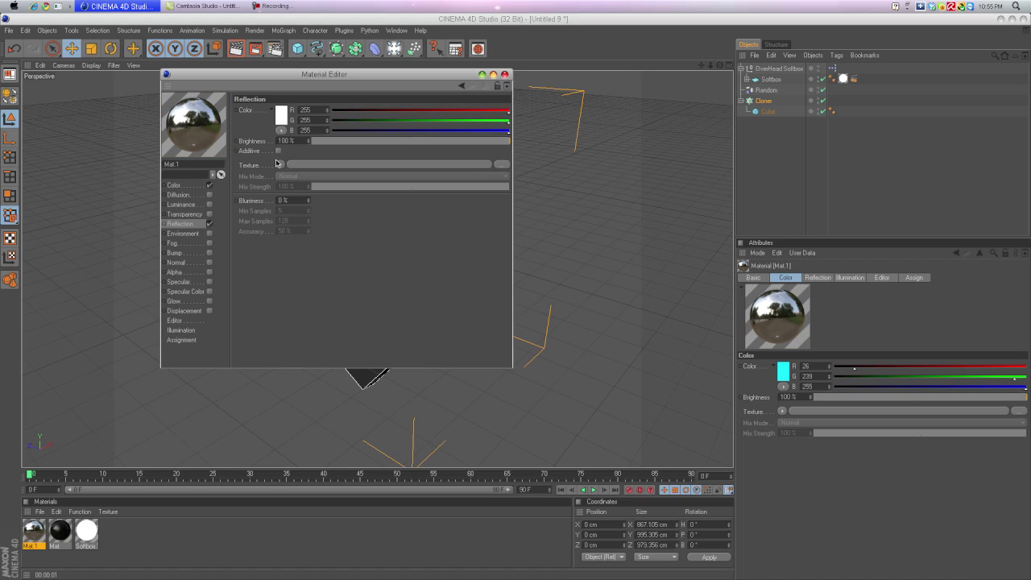
click(280, 164)
click(279, 275)
drag(366, 145, 348, 147)
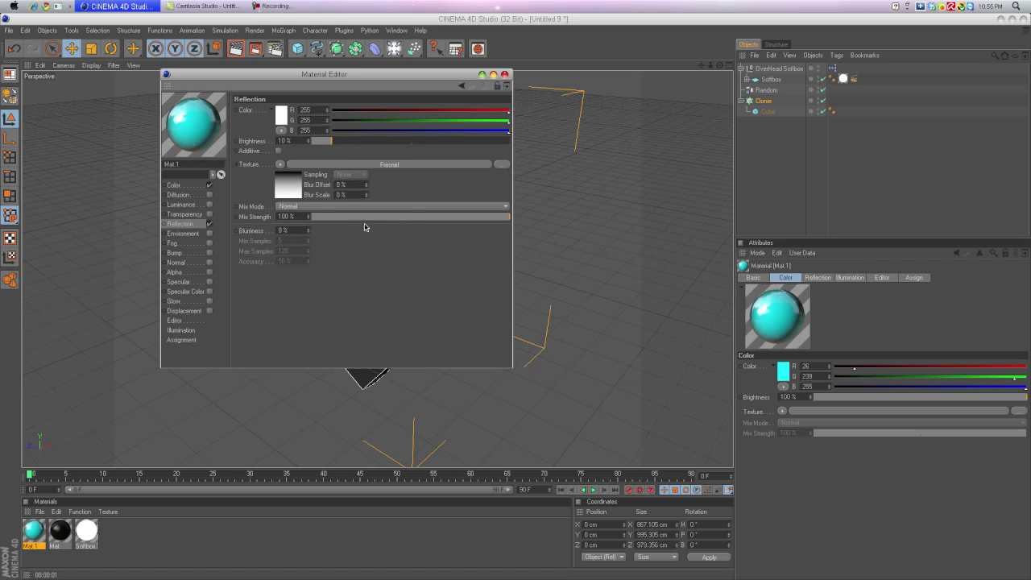
- Set the cyan material's reflection mix strength to 10% and apply the material to the cube inside the Cloner
drag(364, 227, 355, 223)
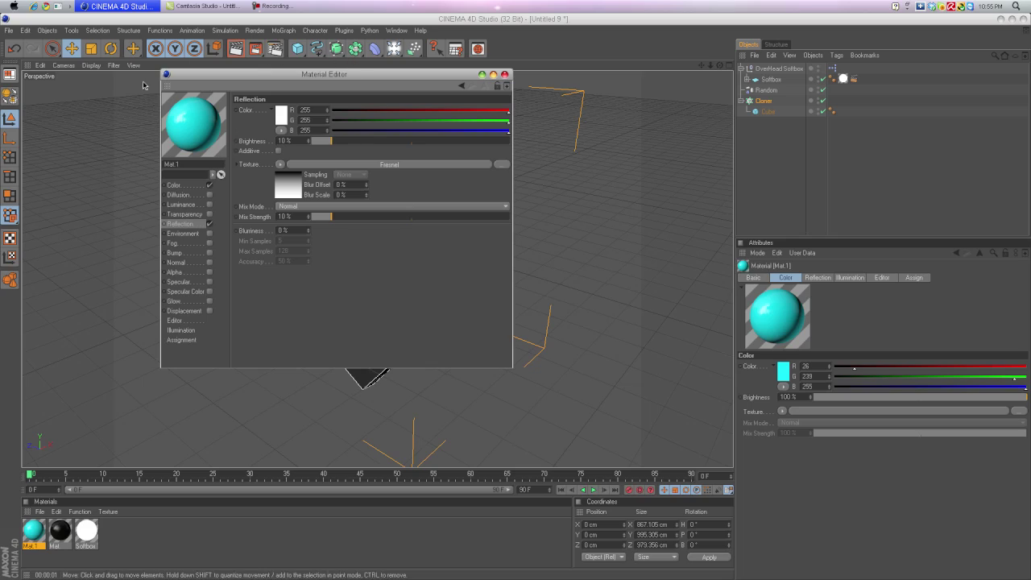
click(505, 74)
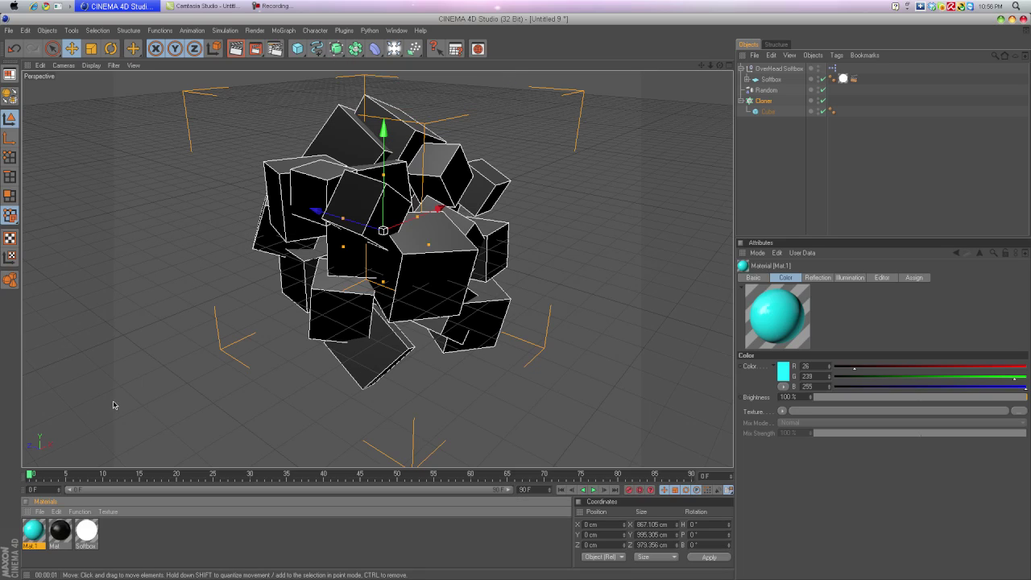
drag(37, 533, 778, 111)
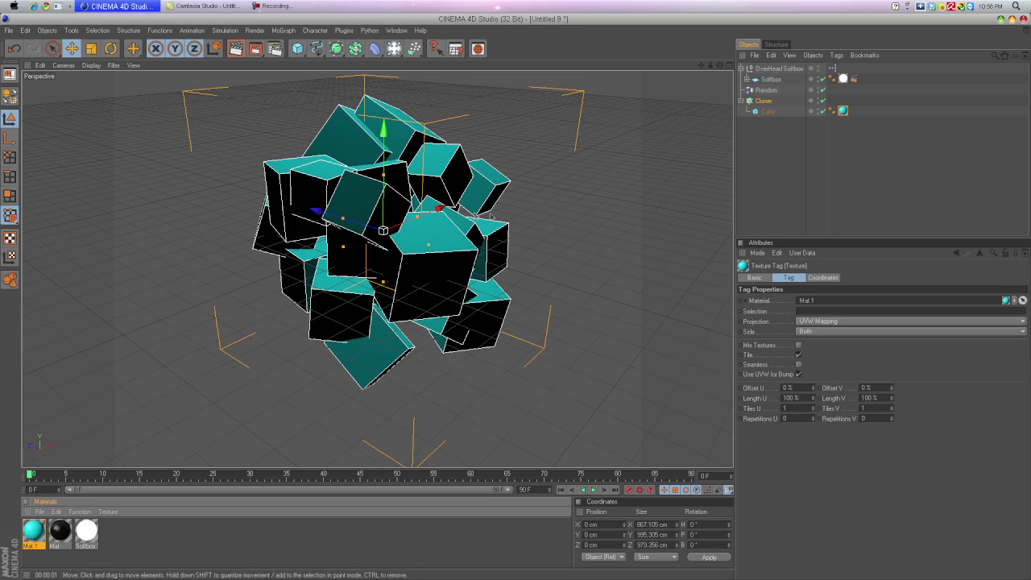
- Duplicate the cyan cube and place the copy inside the Cloner above the original cube
mouse_move(721, 66)
mouse_down()
mouse_move(814, 113)
mouse_move(728, 68)
mouse_up()
click(767, 111)
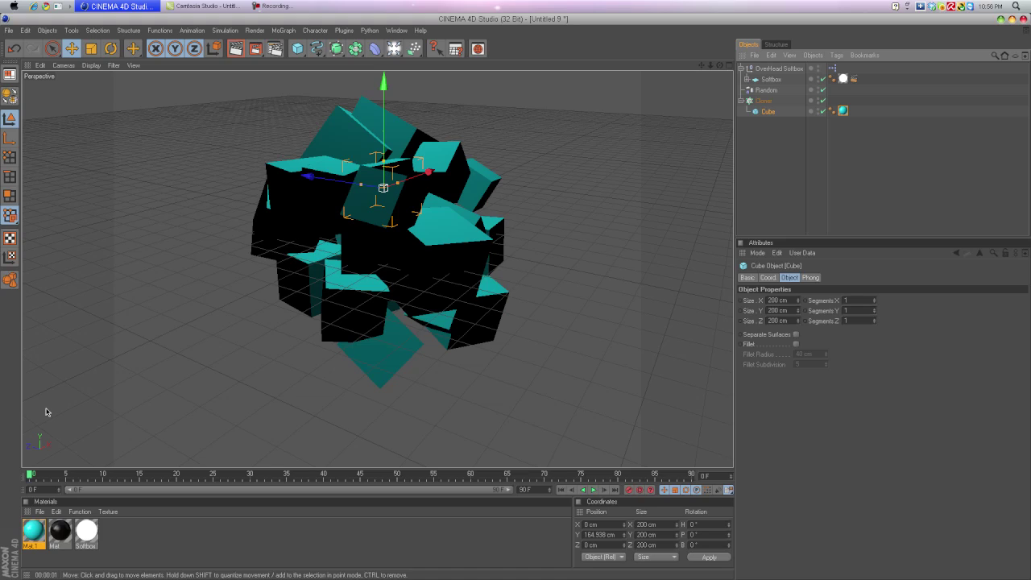
key(ctrl+c)
key(ctrl+v)
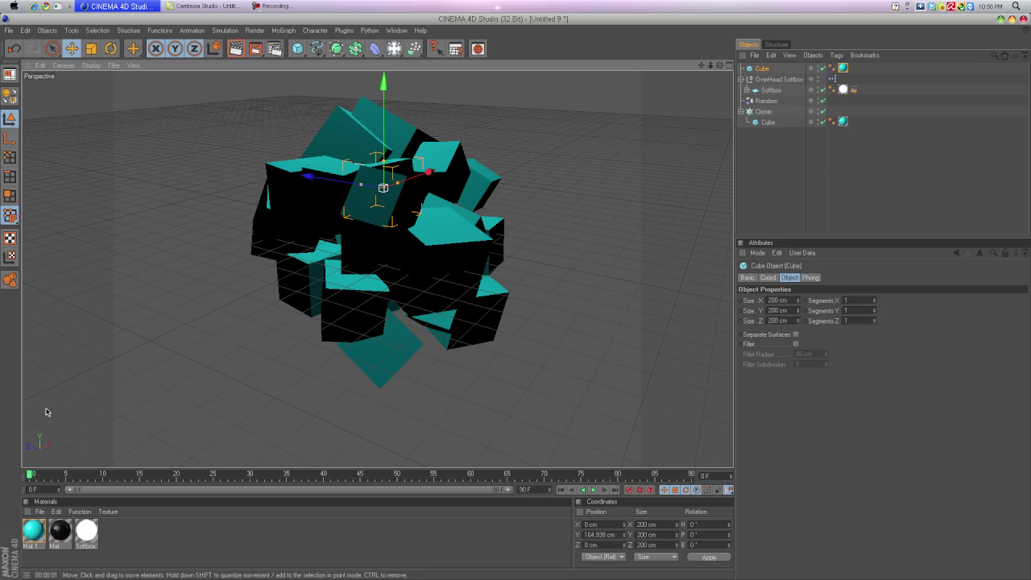
drag(764, 70, 765, 117)
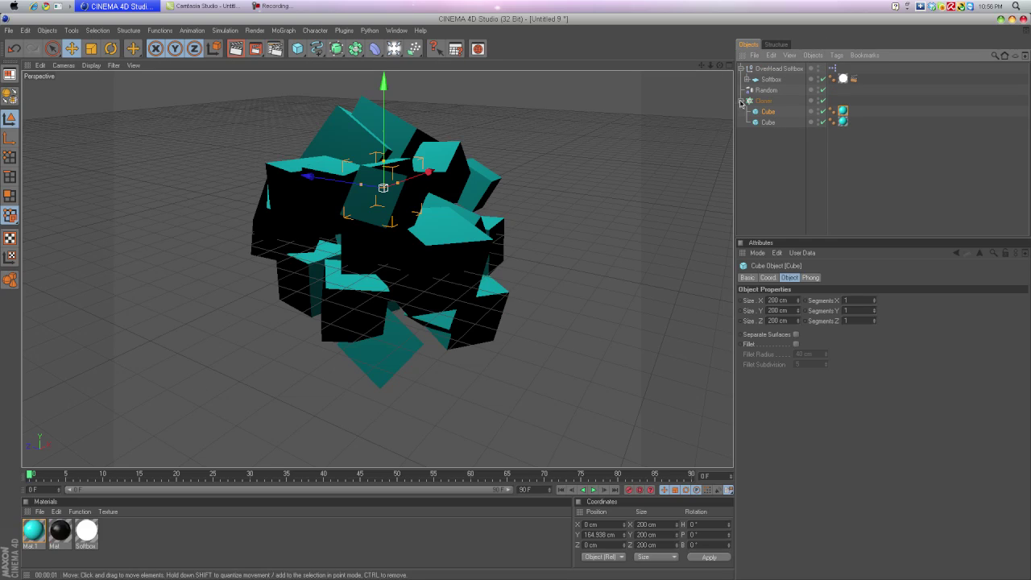
- Duplicate the cyan material and open the copy for editing
click(31, 528)
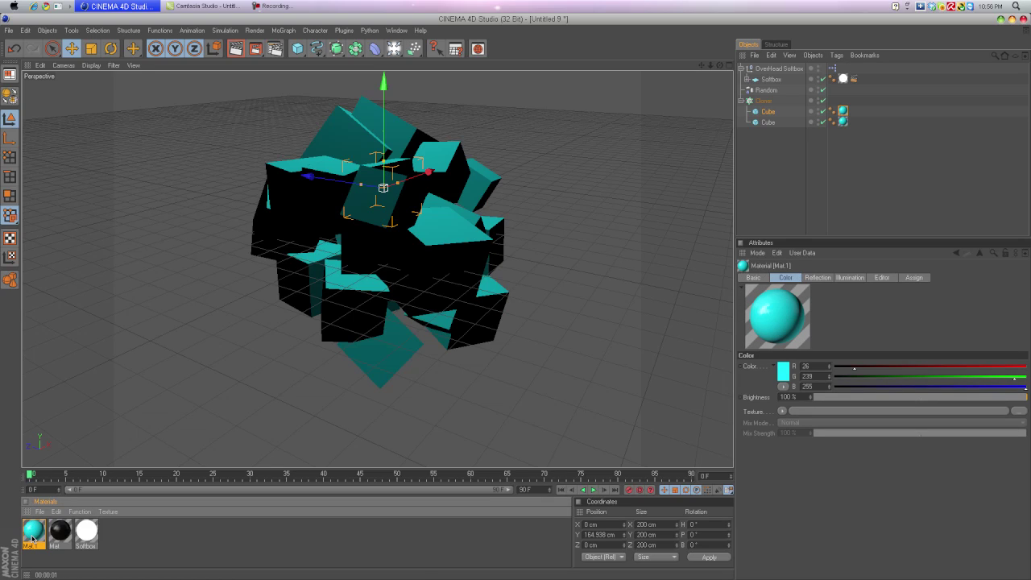
key(ctrl+c)
key(ctrl+v)
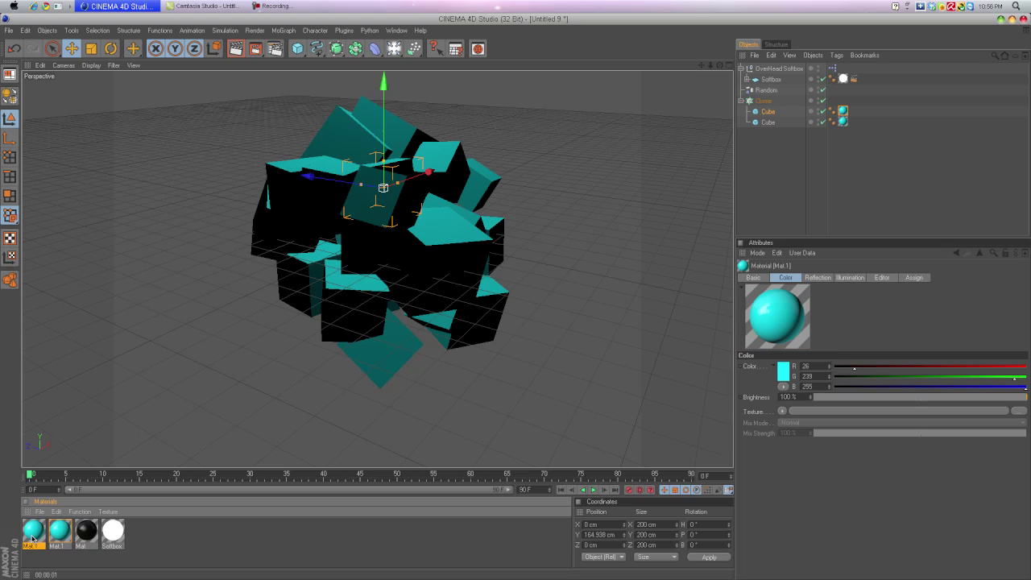
right_click(33, 538)
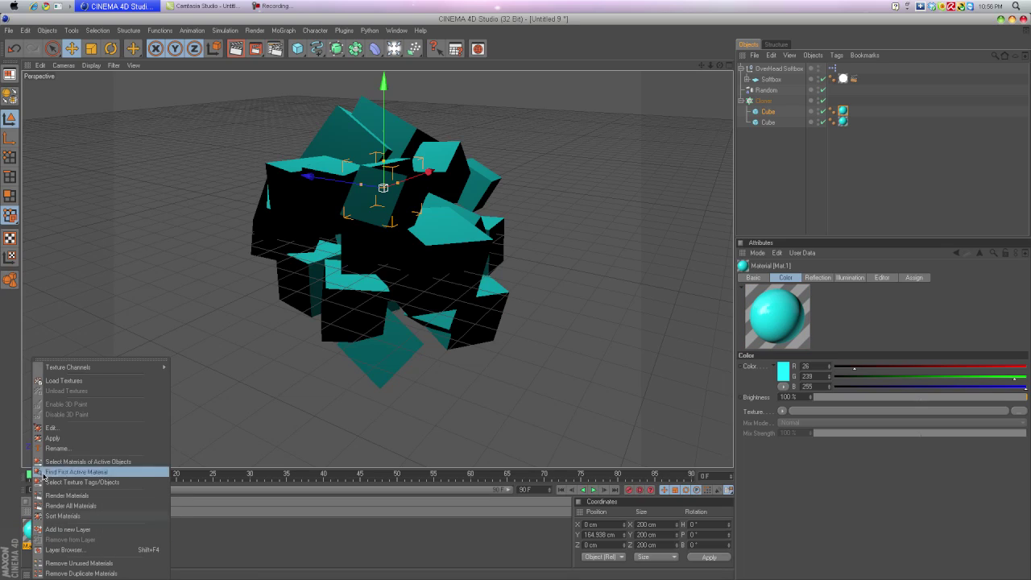
click(48, 427)
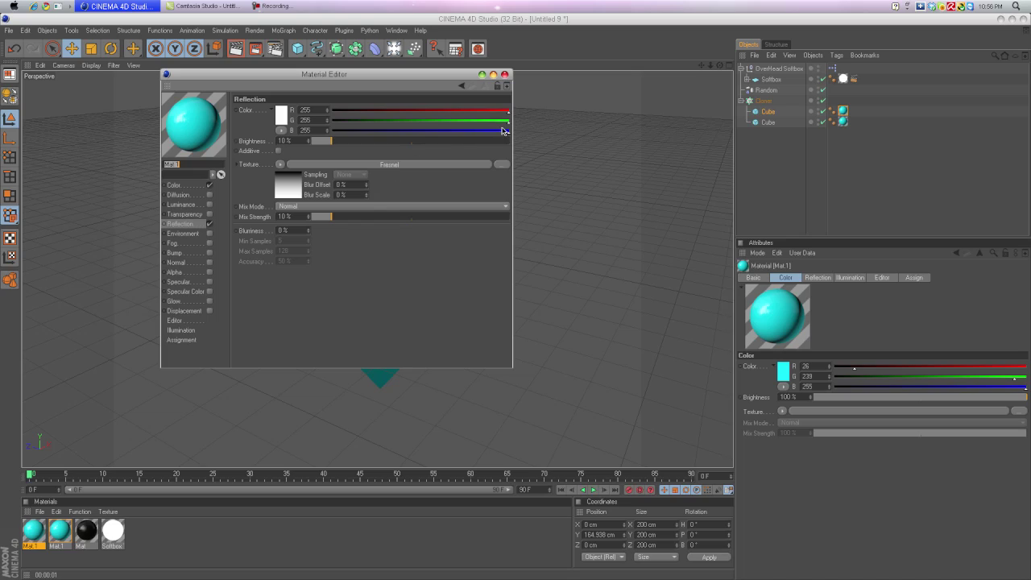
drag(503, 130, 456, 132)
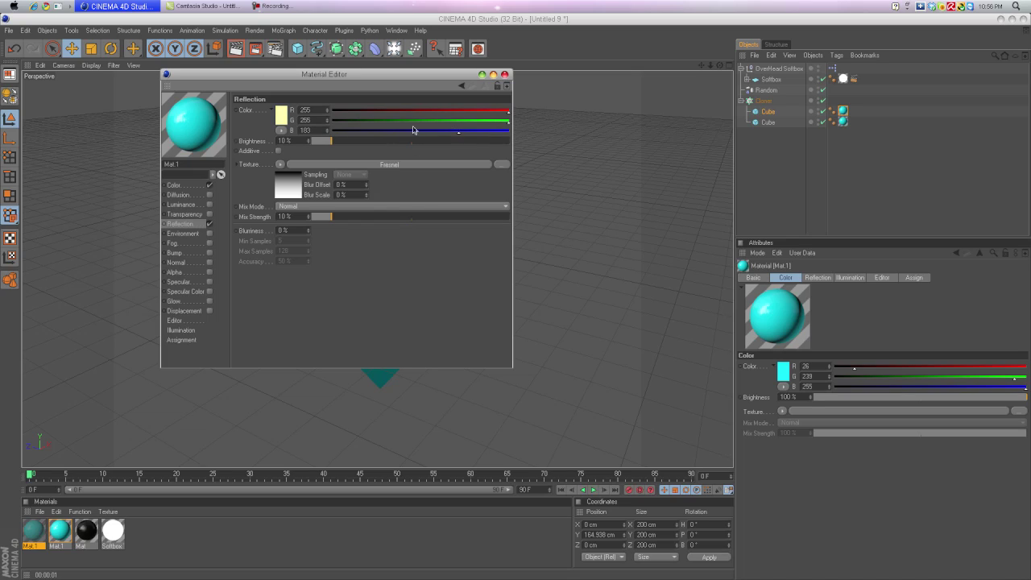
click(281, 115)
mouse_move(249, 127)
mouse_down()
mouse_move(214, 84)
mouse_move(216, 105)
mouse_move(240, 120)
mouse_up()
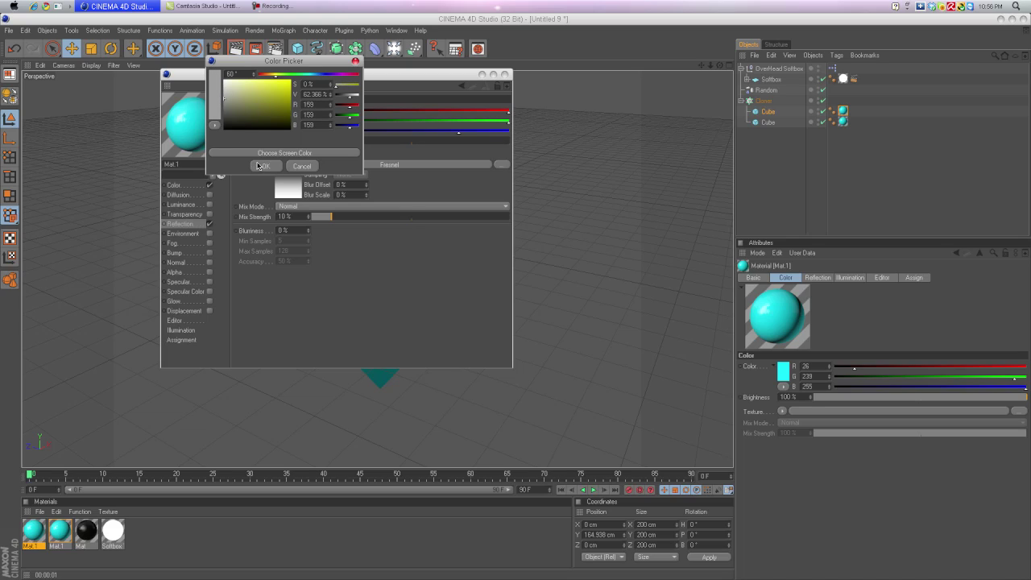
click(261, 166)
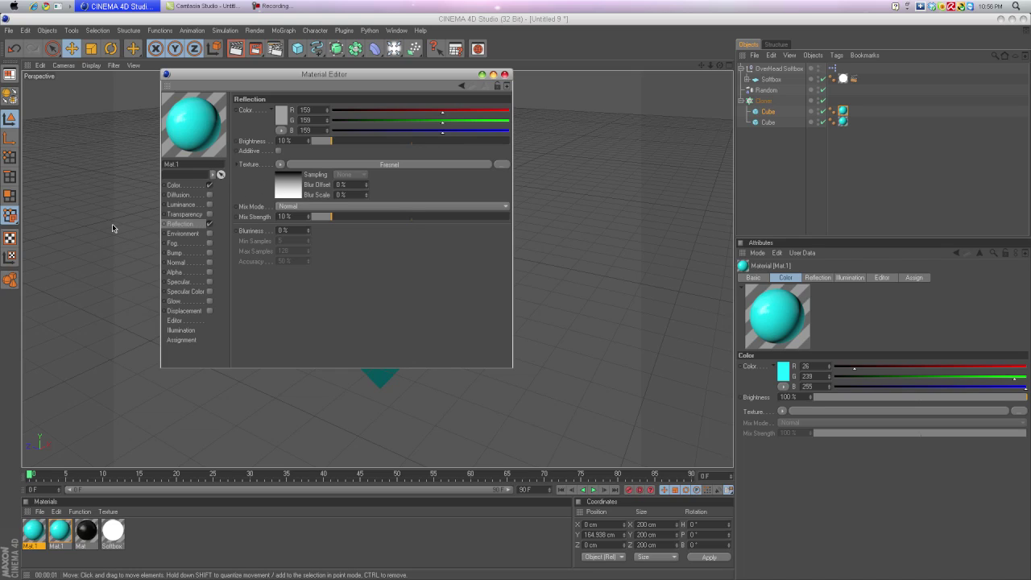
key(ctrl+z)
- Set the duplicated material's color to gray with RGB 145, 150, 150
click(174, 185)
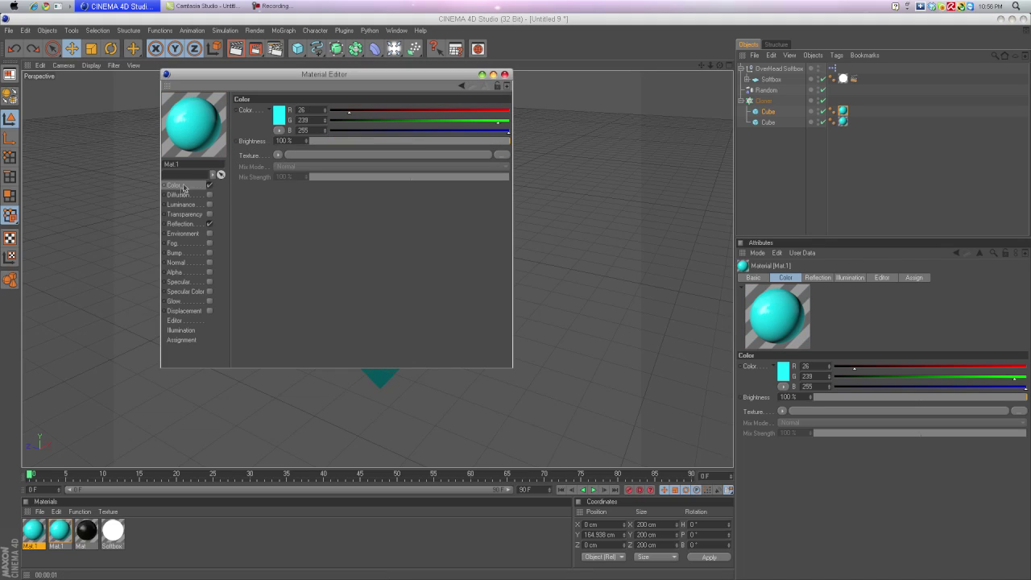
click(282, 118)
drag(240, 118, 224, 101)
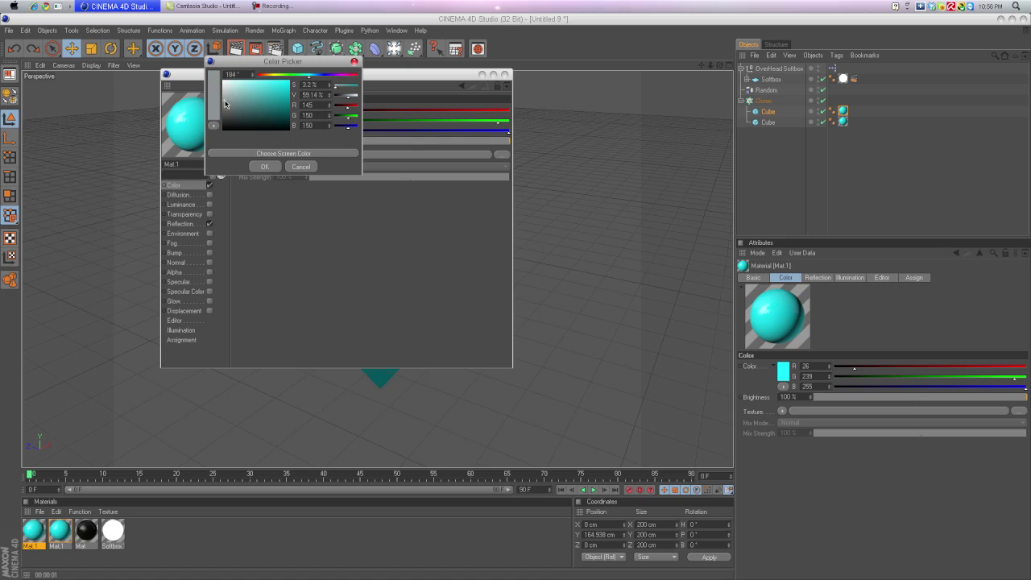
click(260, 167)
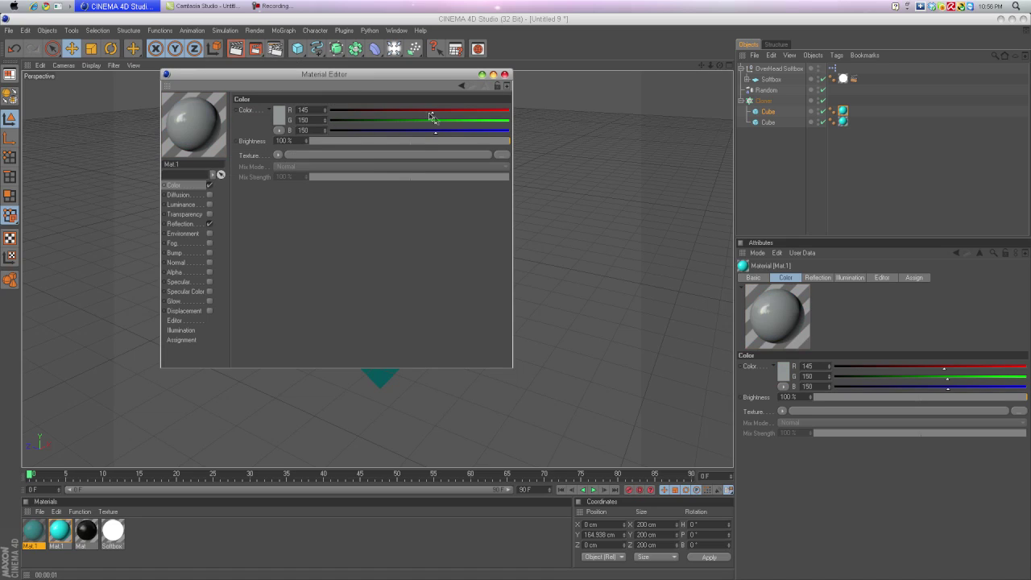
click(505, 74)
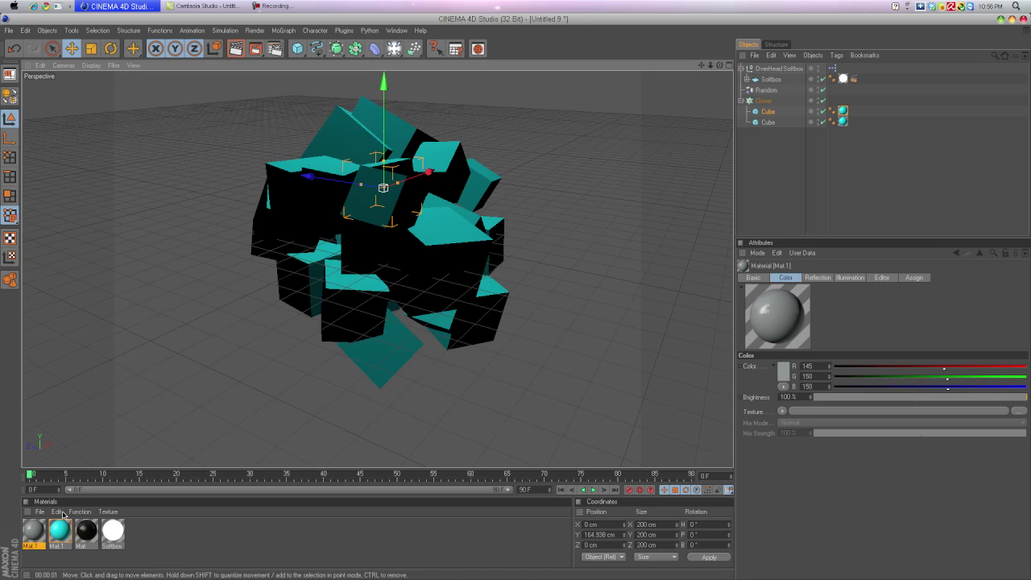
- Replace the cyan material on the first cube in the Cloner with the gray material and deselect the objects
click(37, 527)
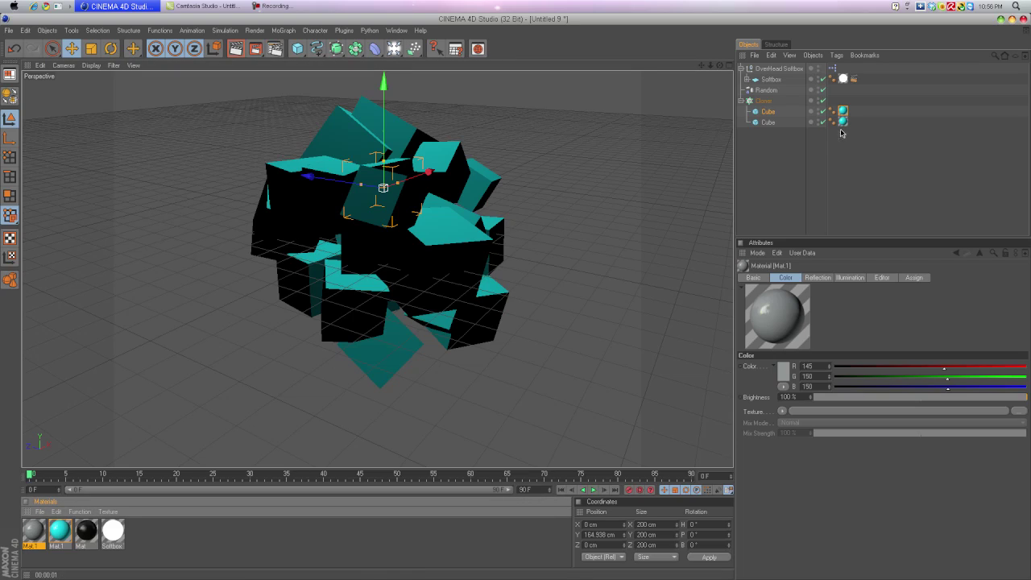
drag(30, 530, 842, 112)
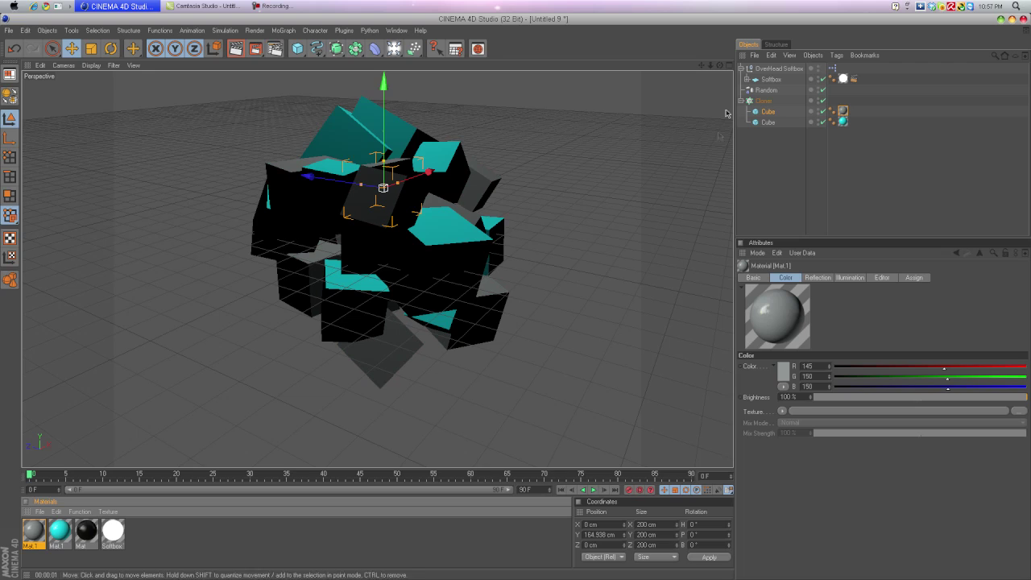
click(633, 108)
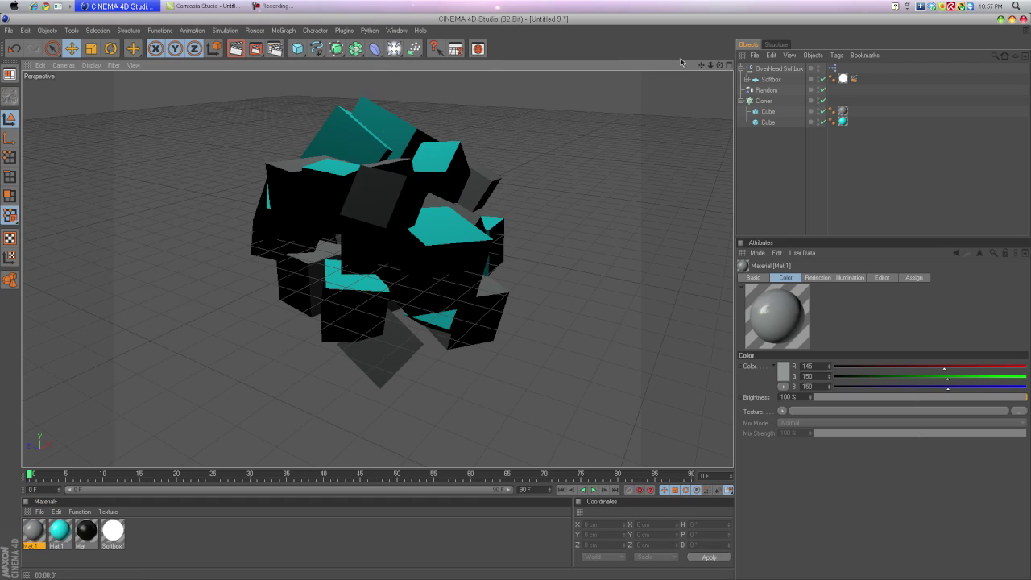
- Render a preview of the mixed gray and cyan cube cluster in the viewport
mouse_move(720, 65)
mouse_down()
mouse_move(696, 112)
mouse_move(701, 32)
mouse_move(708, 84)
mouse_move(677, 81)
mouse_move(697, 73)
mouse_move(709, 45)
mouse_move(668, 58)
mouse_up()
click(239, 51)
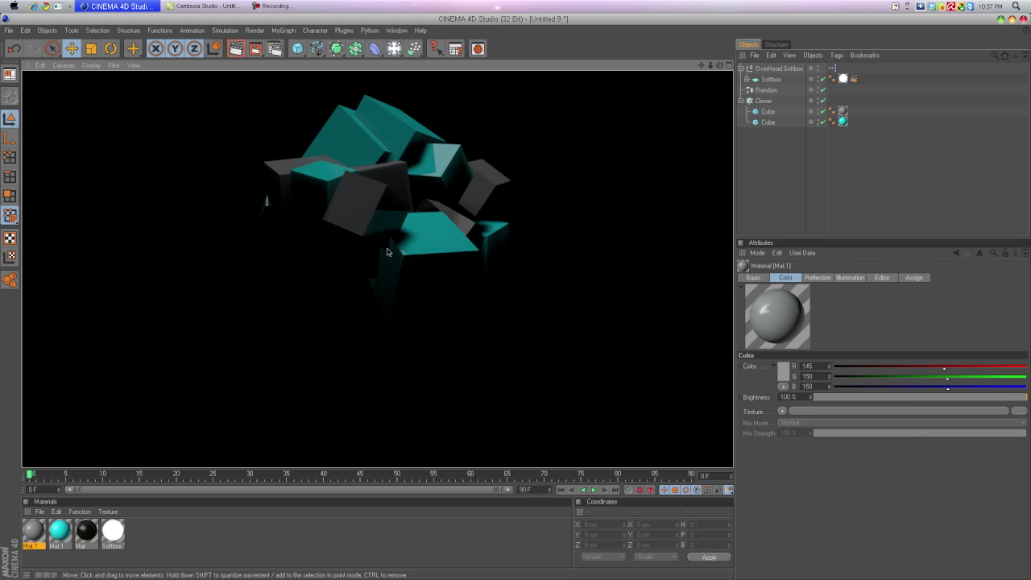
click(386, 252)
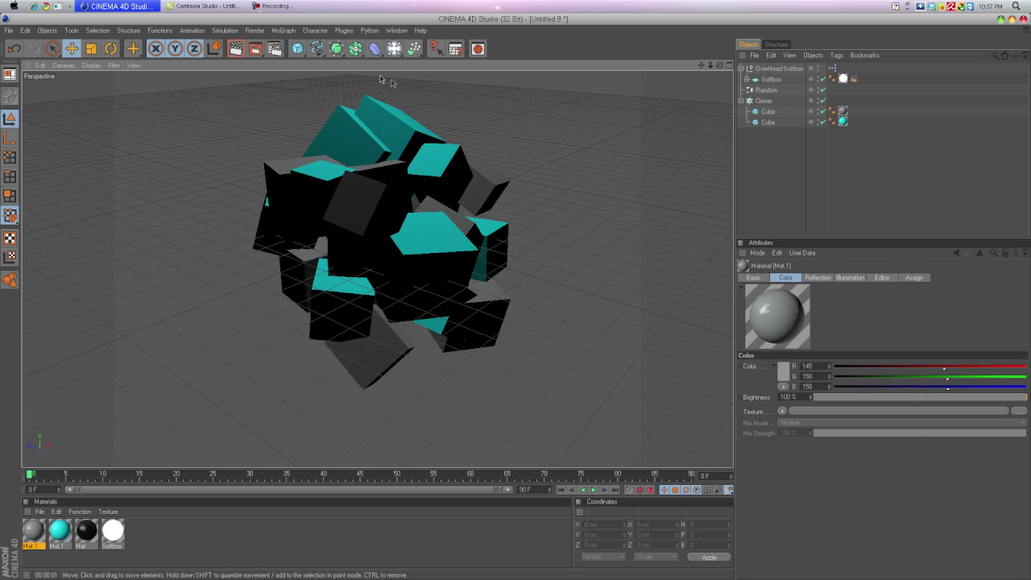
- Add a Sky object to the scene
drag(719, 65, 716, 65)
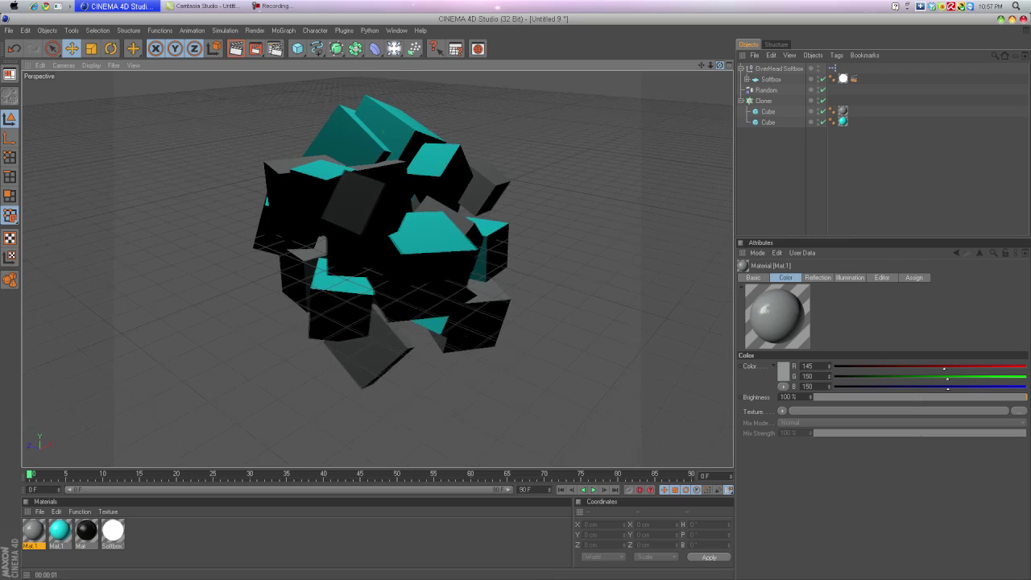
click(297, 48)
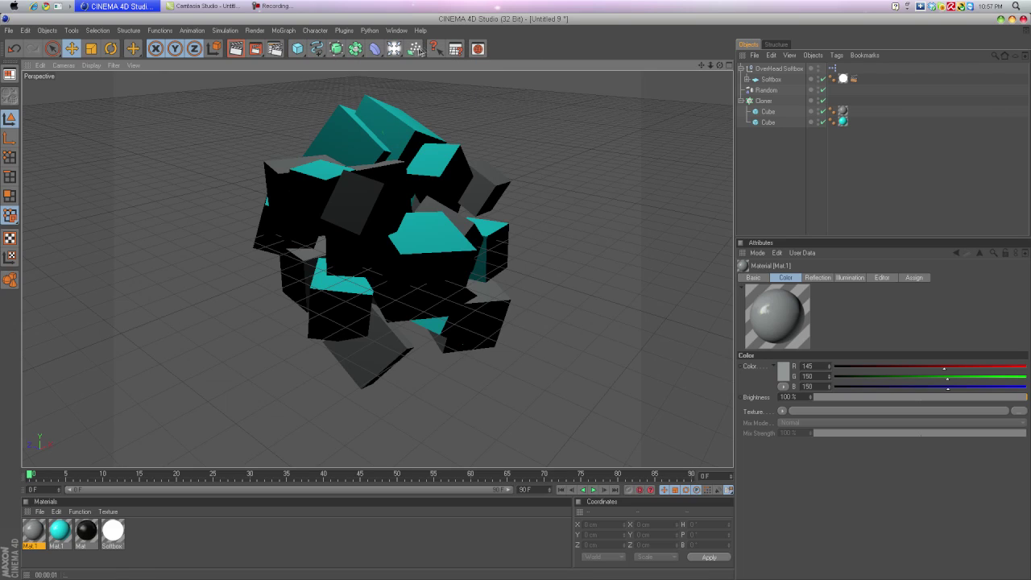
click(397, 49)
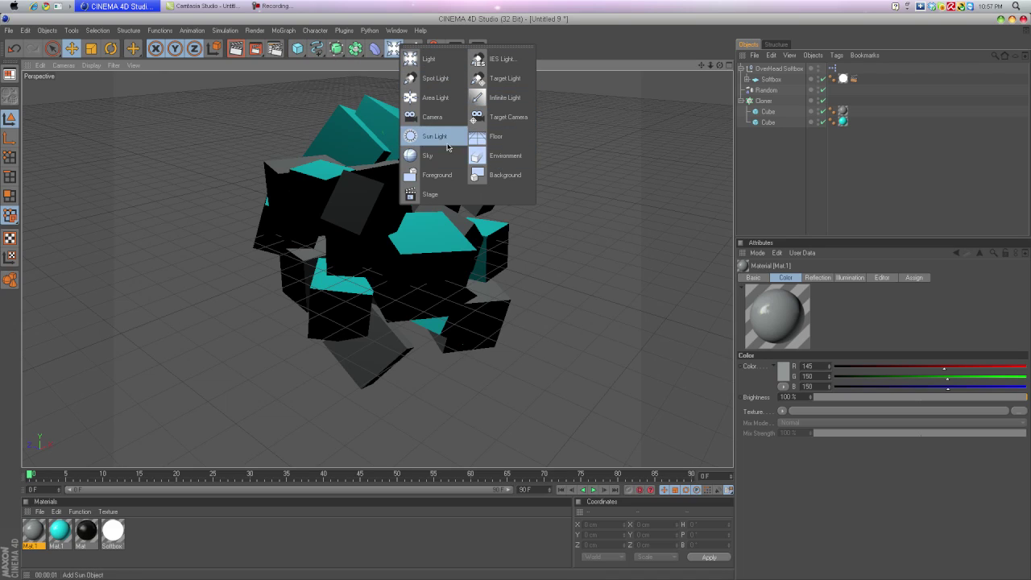
click(424, 155)
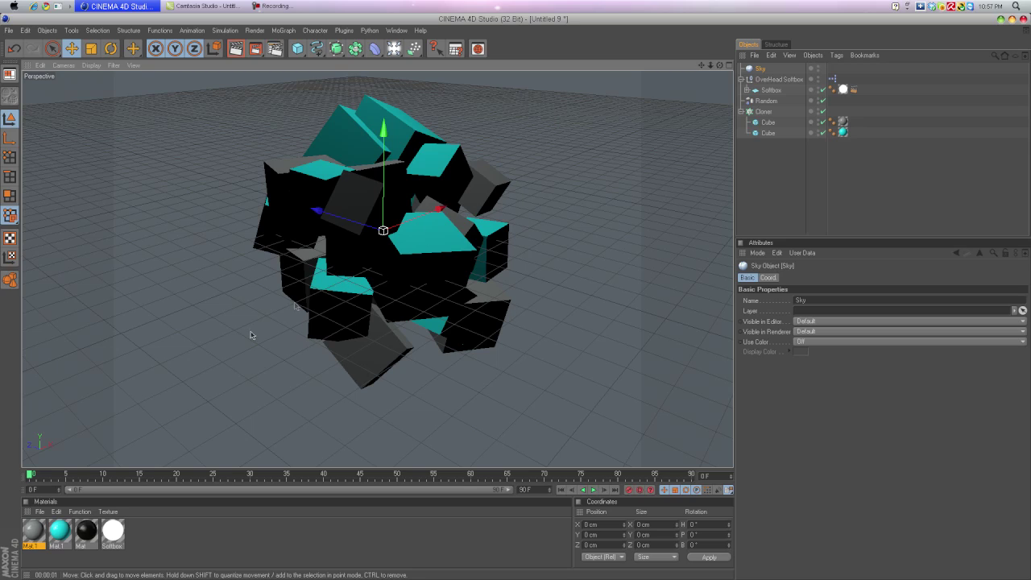
- Duplicate the white Softbox material and open the copy for editing
click(116, 538)
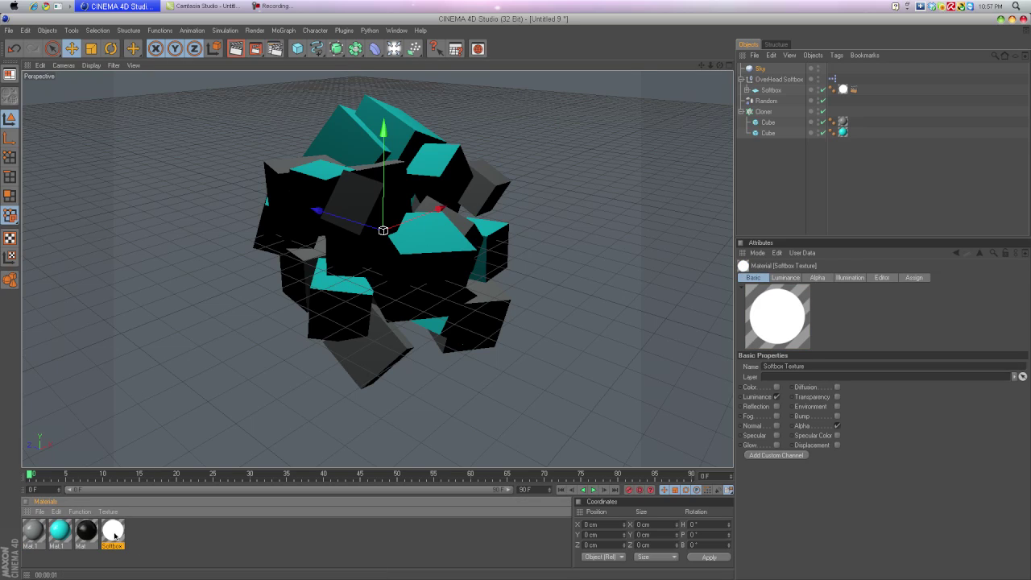
right_click(117, 534)
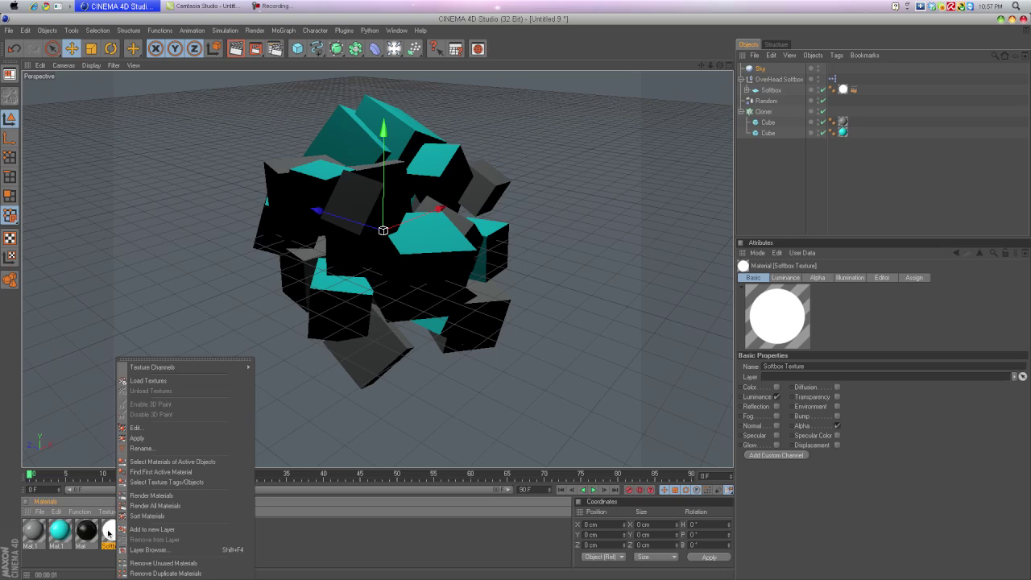
click(108, 533)
key(ctrl+c)
key(ctrl+v)
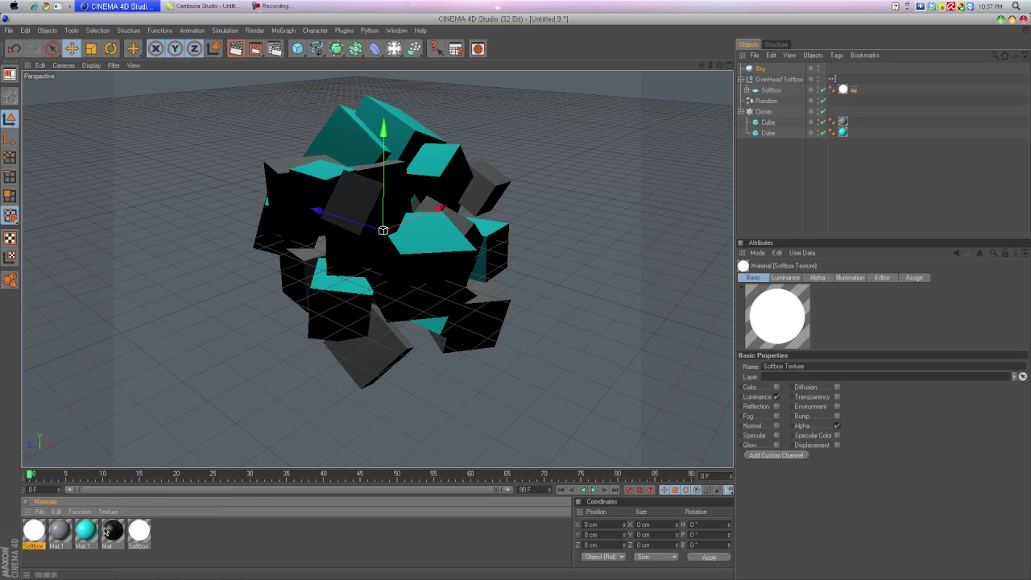
right_click(33, 533)
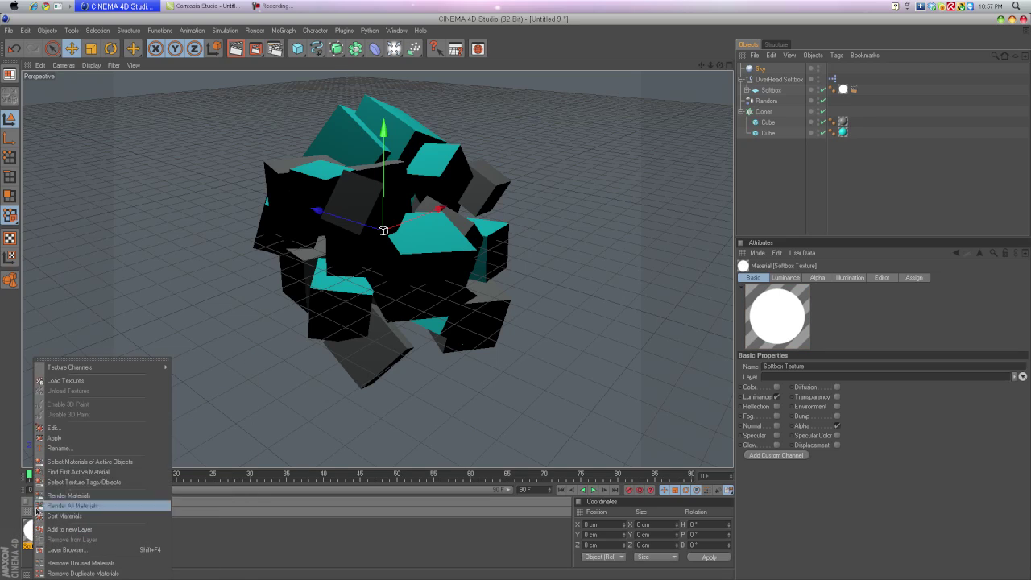
click(65, 427)
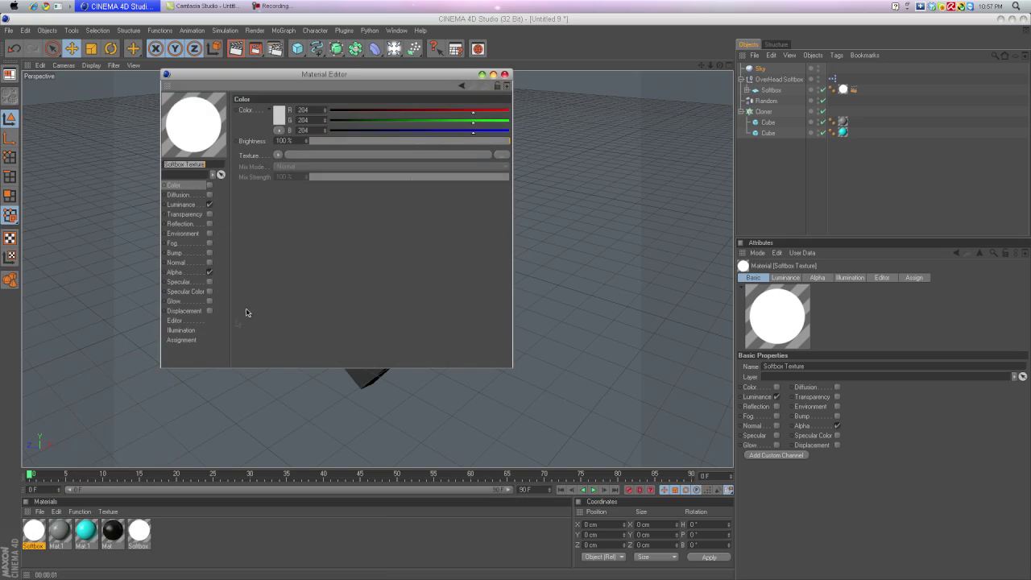
- Set the Luminance color of the Softbox material copy to dark gray with RGB 68, 66, 66
click(178, 204)
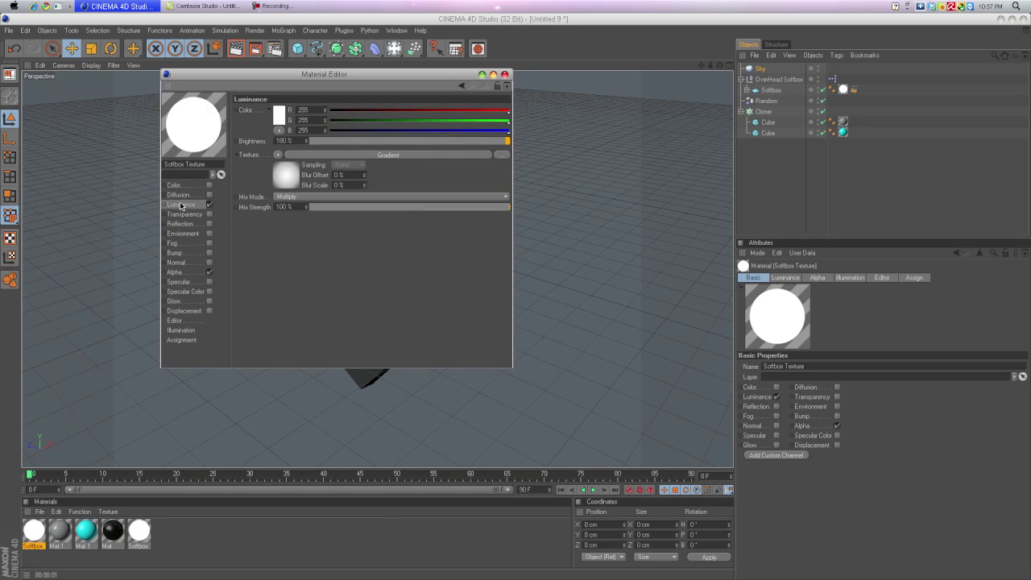
click(278, 116)
drag(226, 122, 218, 107)
click(258, 164)
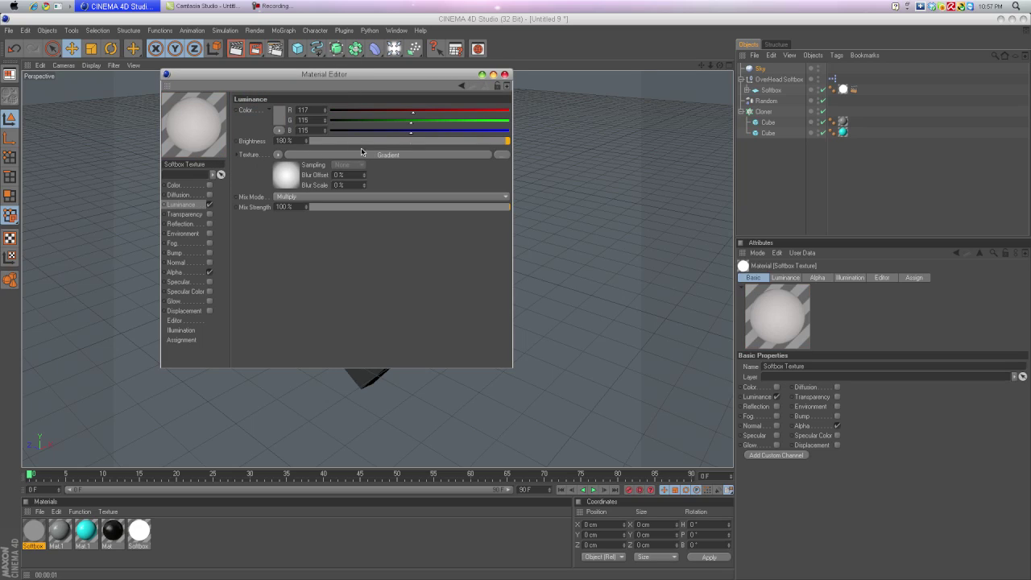
click(278, 117)
drag(228, 116, 221, 112)
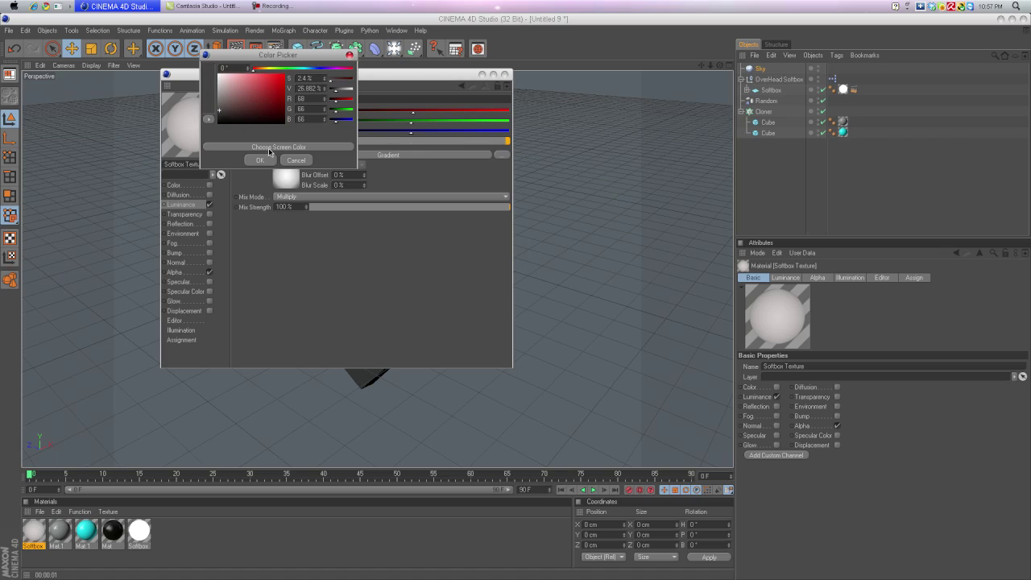
click(260, 160)
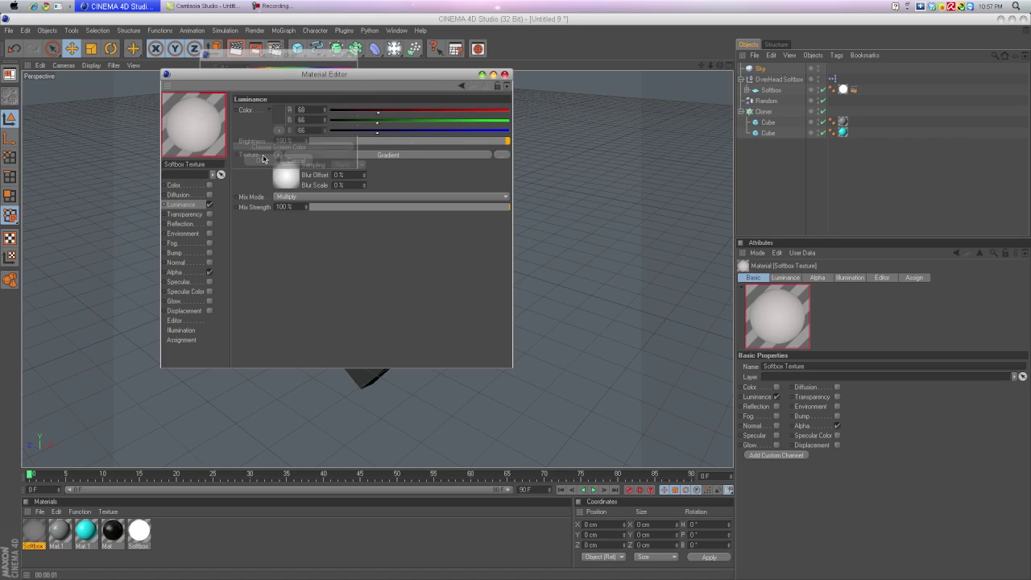
- Close the material editor and apply the dark gray Softbox material copy to the Sky object
click(504, 73)
drag(332, 371, 698, 57)
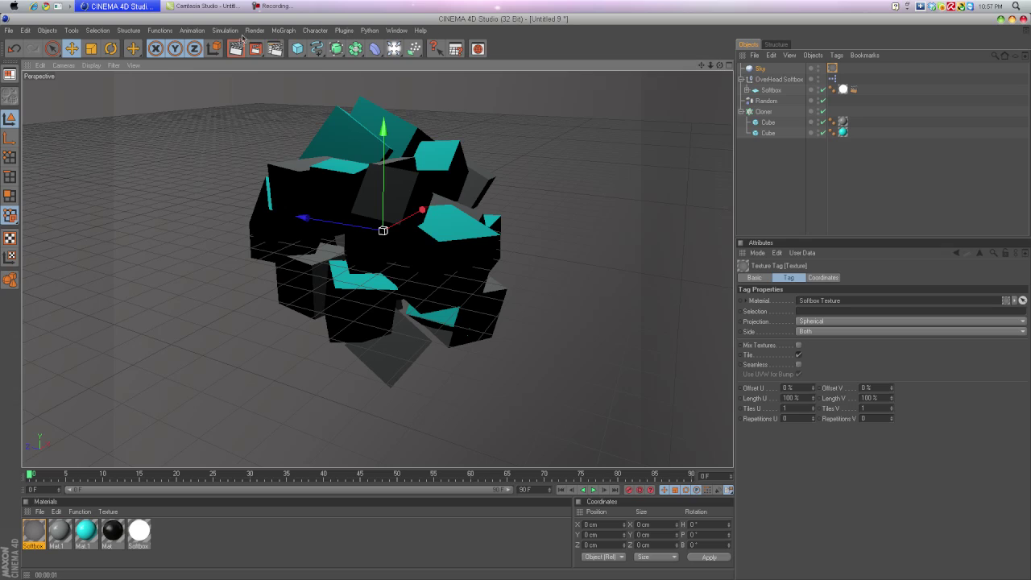
- Add the Ambient Occlusion and Global Illumination effects to the render settings and render a preview in the viewport
click(276, 49)
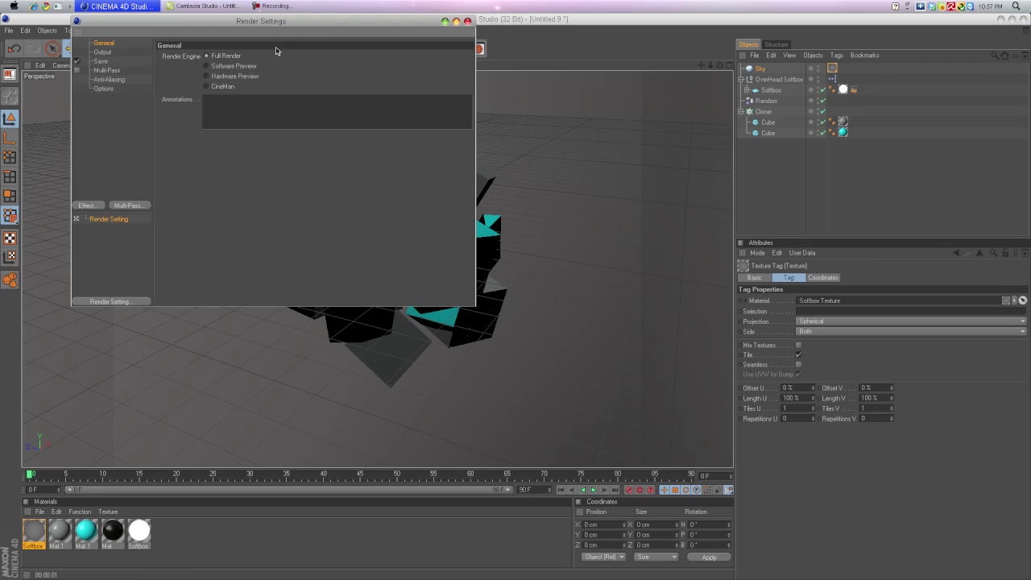
click(100, 62)
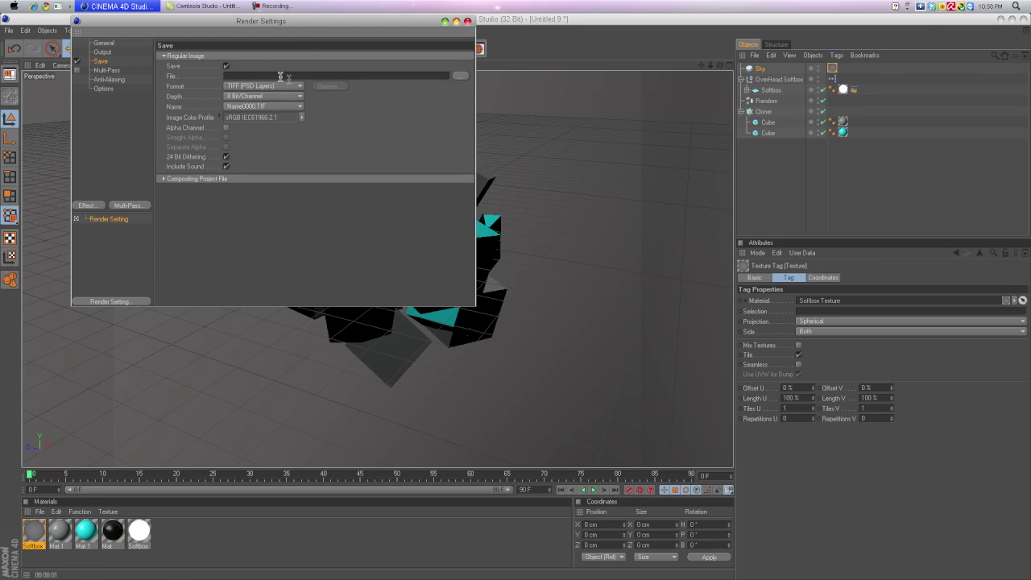
click(95, 205)
click(123, 267)
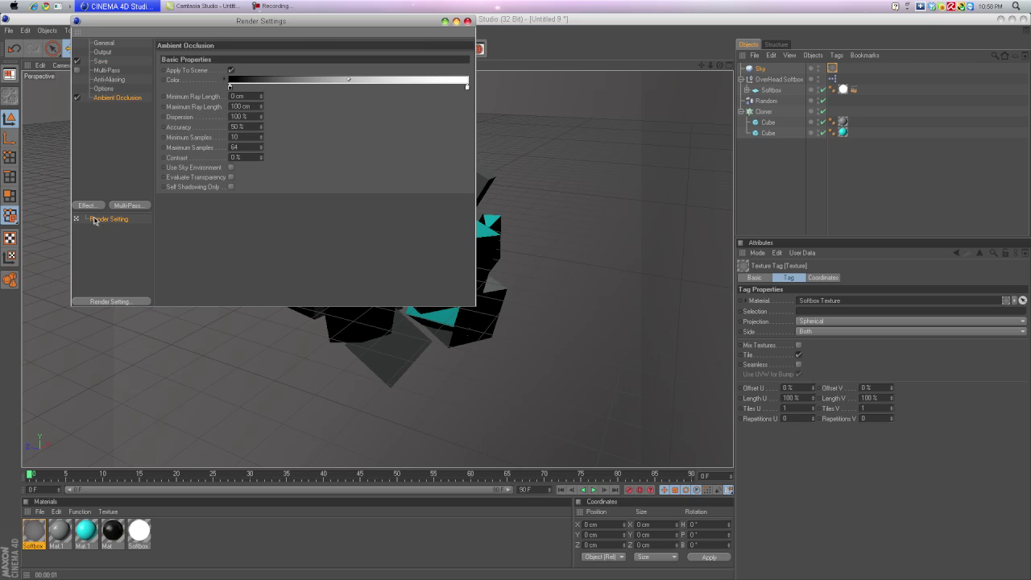
click(88, 207)
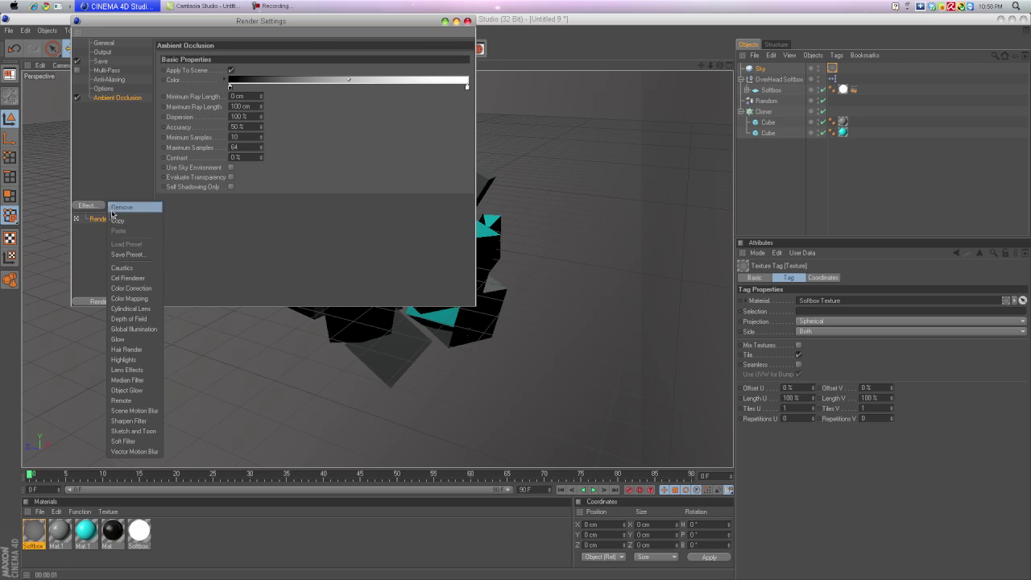
click(123, 328)
click(467, 21)
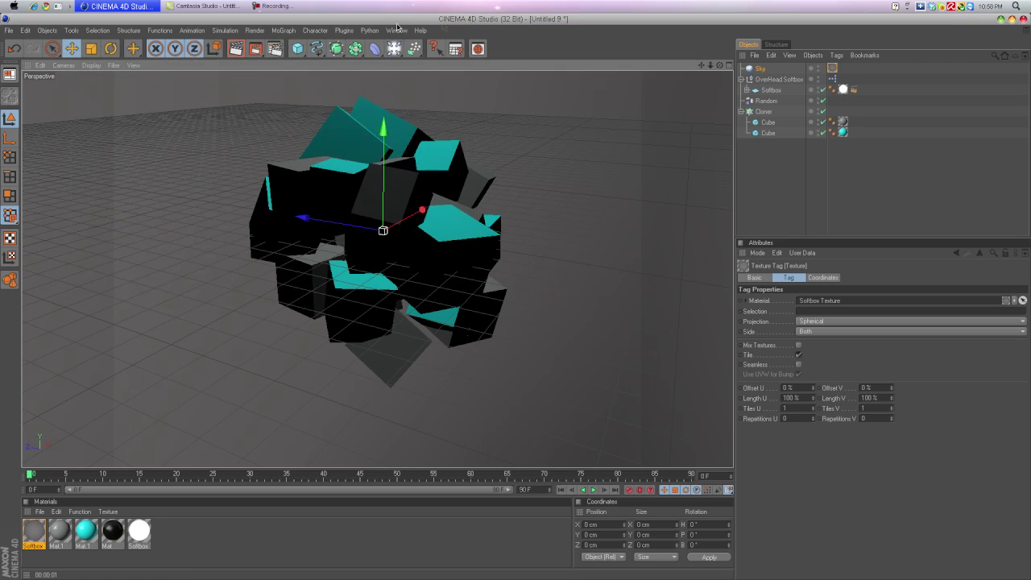
click(236, 47)
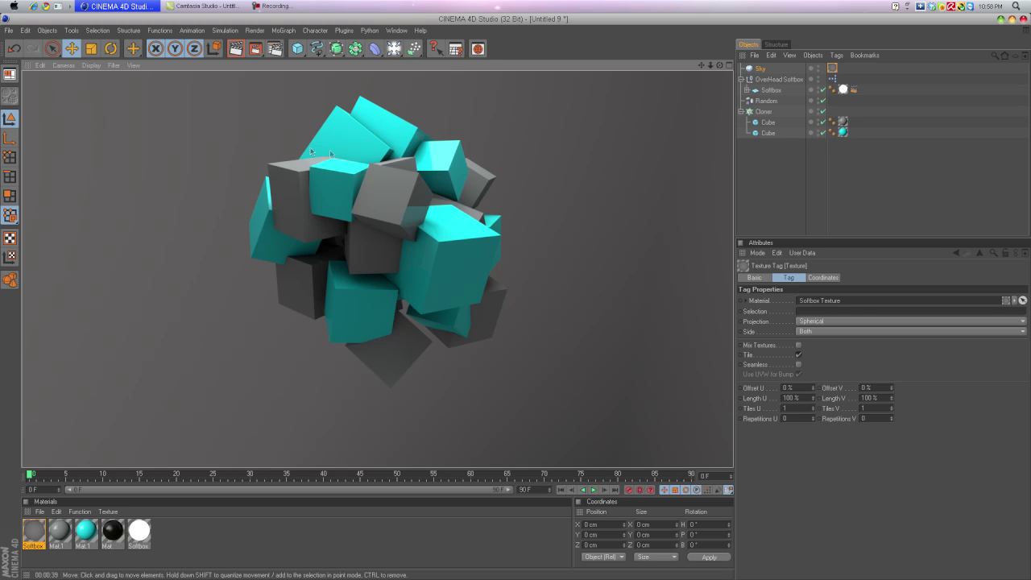
- Set the render's save file to a name starting with "TUT tuesday episode" in the Cinema 4D Renders folder
click(271, 50)
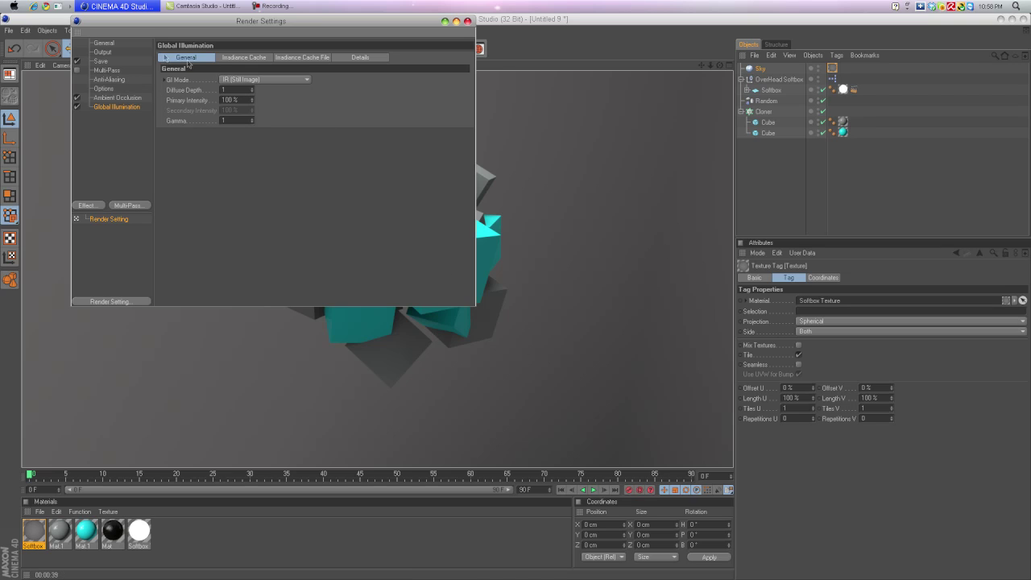
click(98, 61)
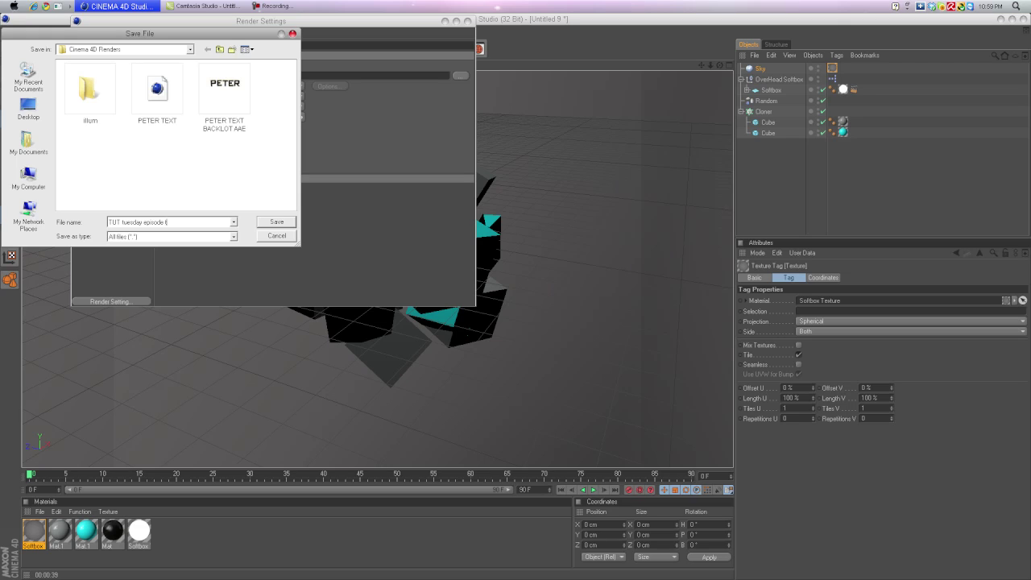
key(Return)
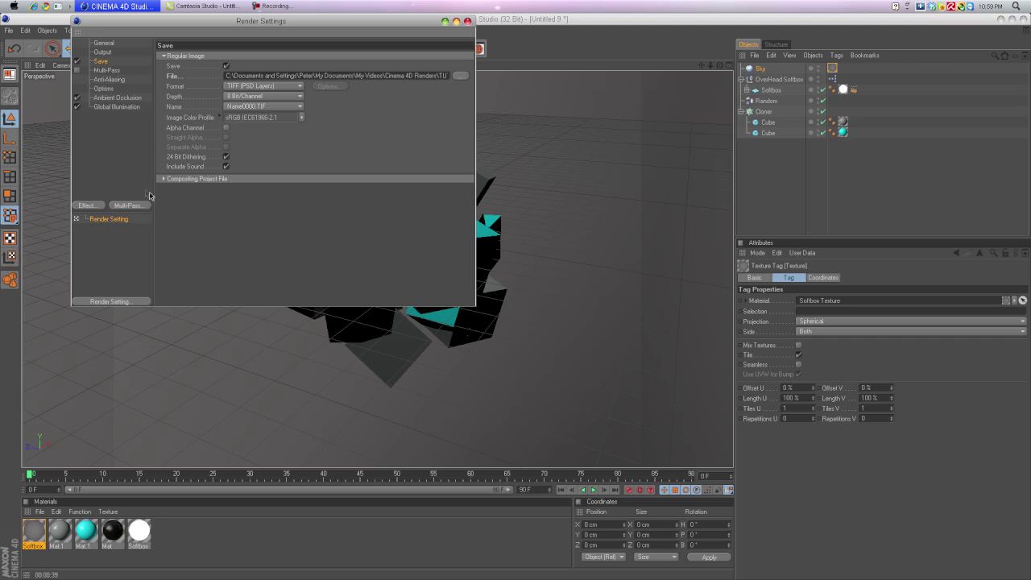
- Set the saved image format to PNG and enable the Alpha Channel
click(250, 92)
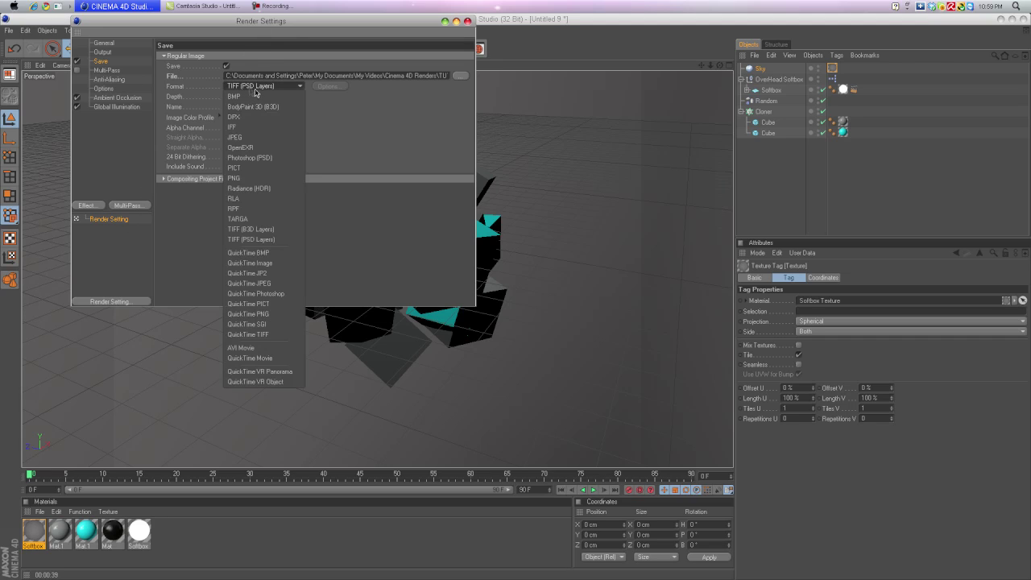
click(239, 187)
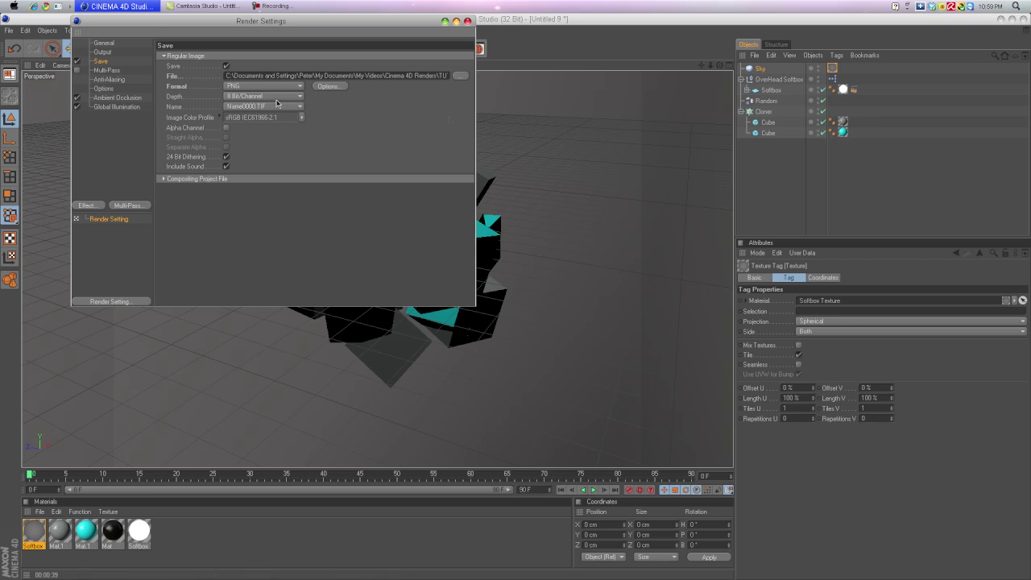
click(227, 127)
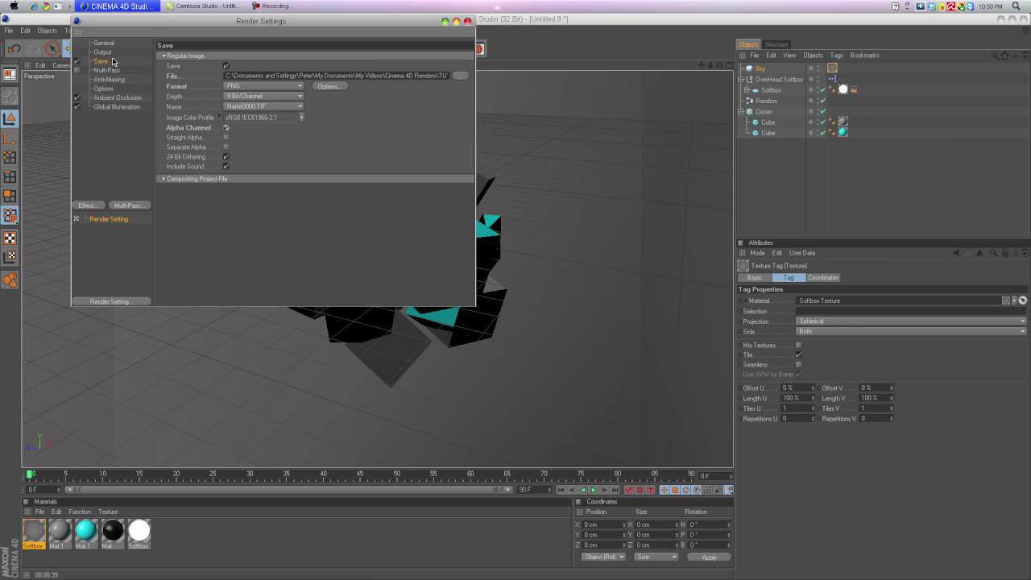
- Review the Output, General, Ambient Occlusion, Options, Anti-Aliasing and Multi-Pass render settings, close them and minimize the application to the desktop
click(104, 51)
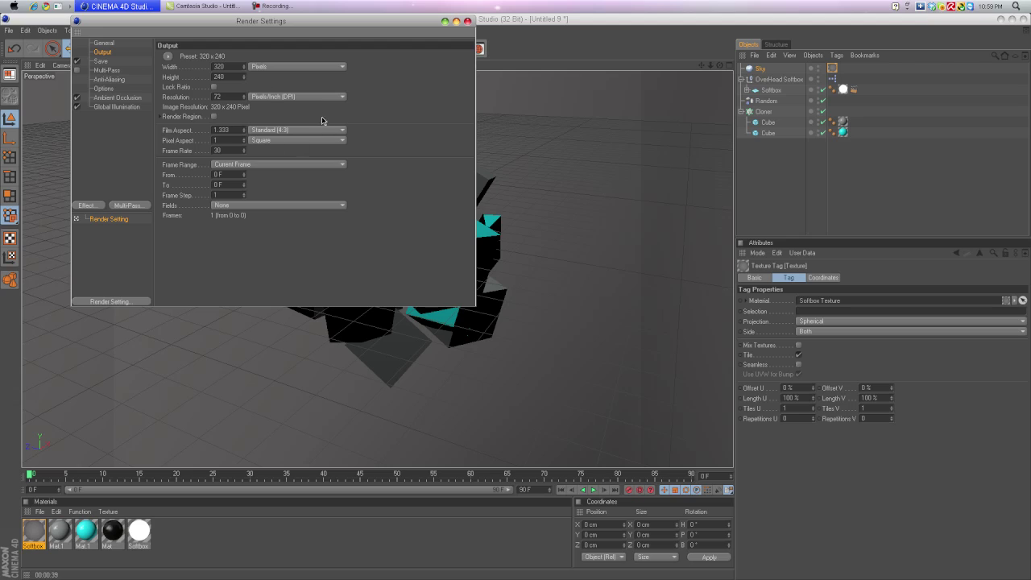
click(297, 130)
click(342, 125)
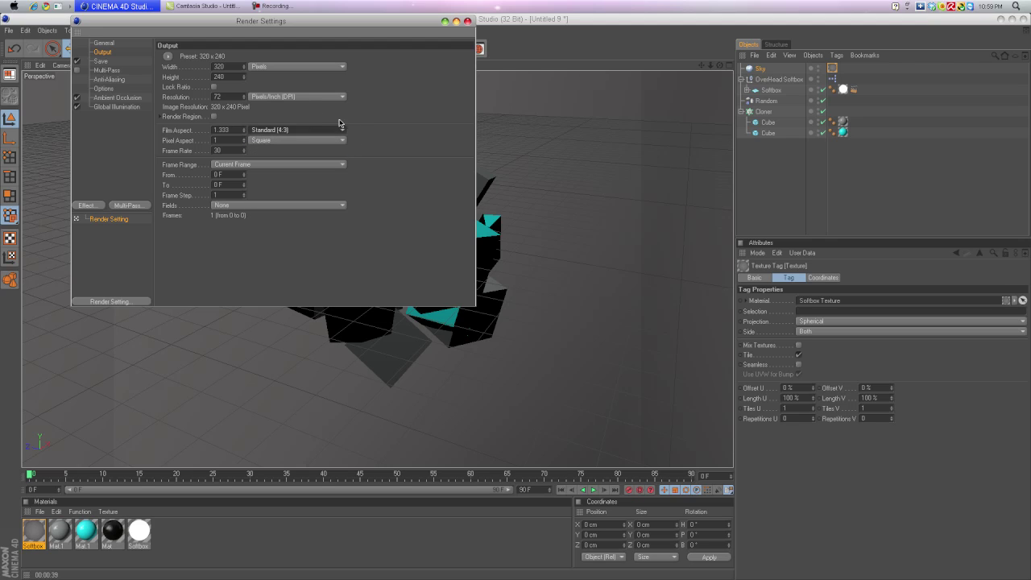
click(98, 44)
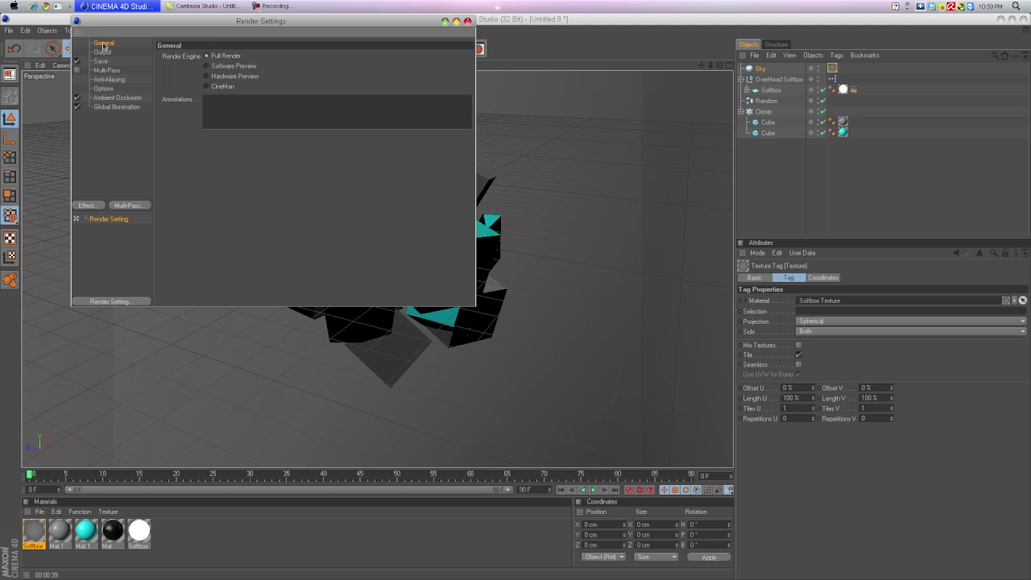
click(106, 98)
click(104, 88)
click(105, 80)
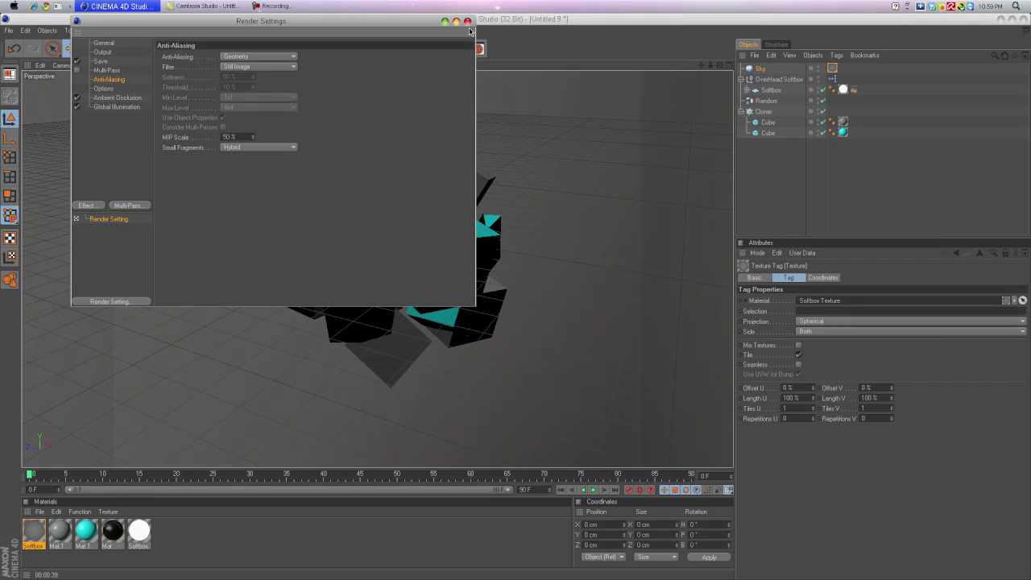
click(106, 70)
key(Up)
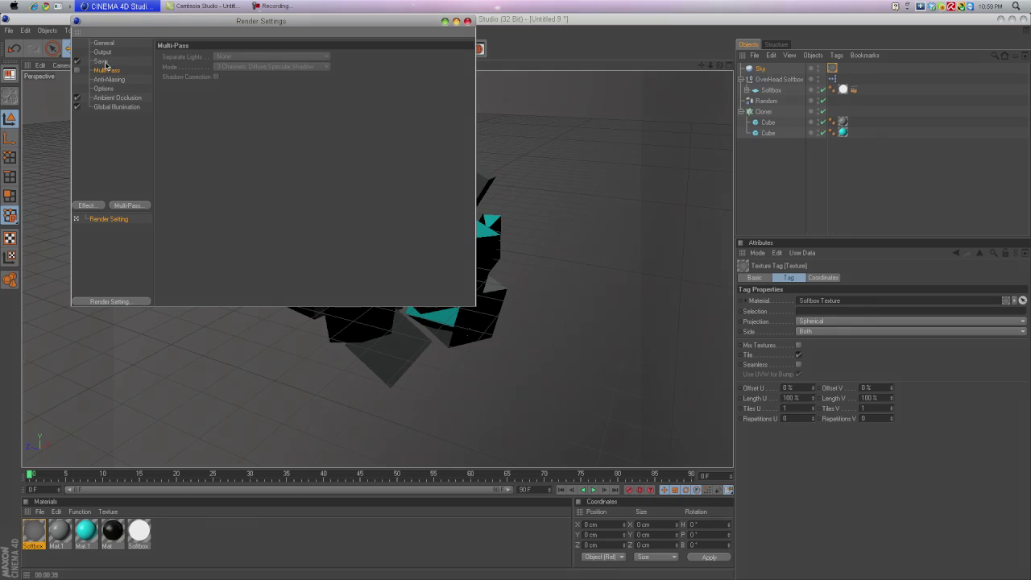
click(467, 20)
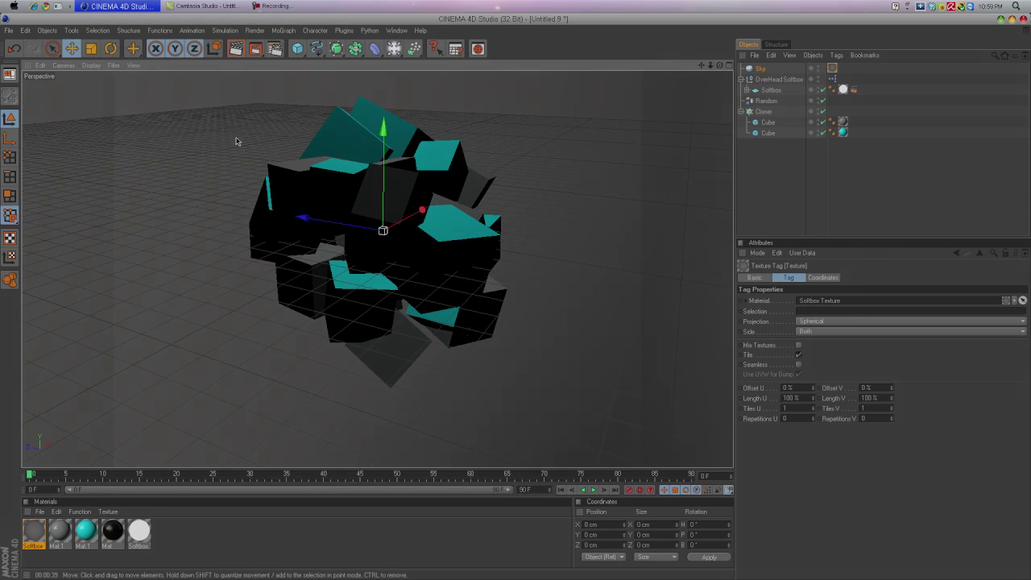
click(1000, 20)
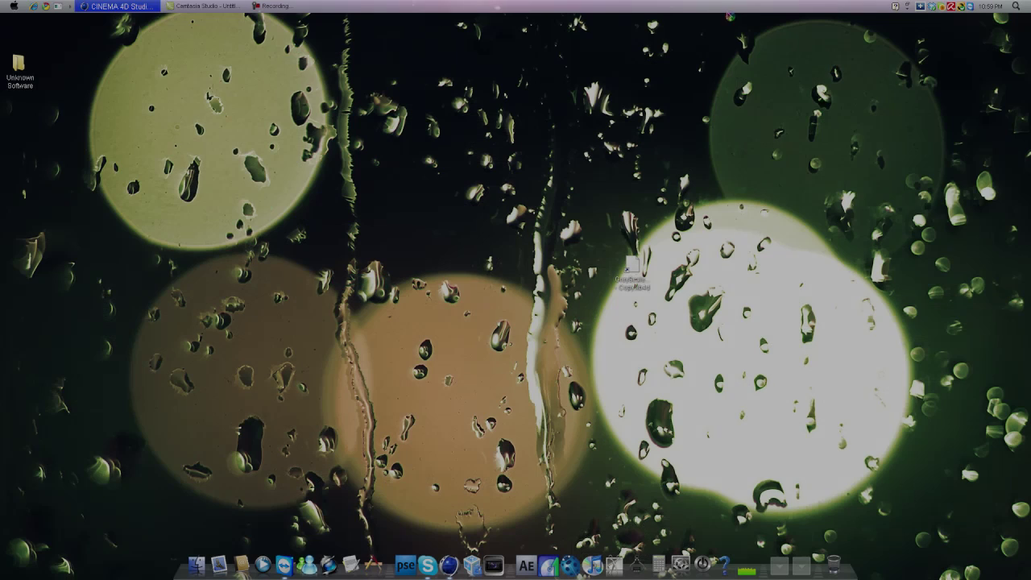